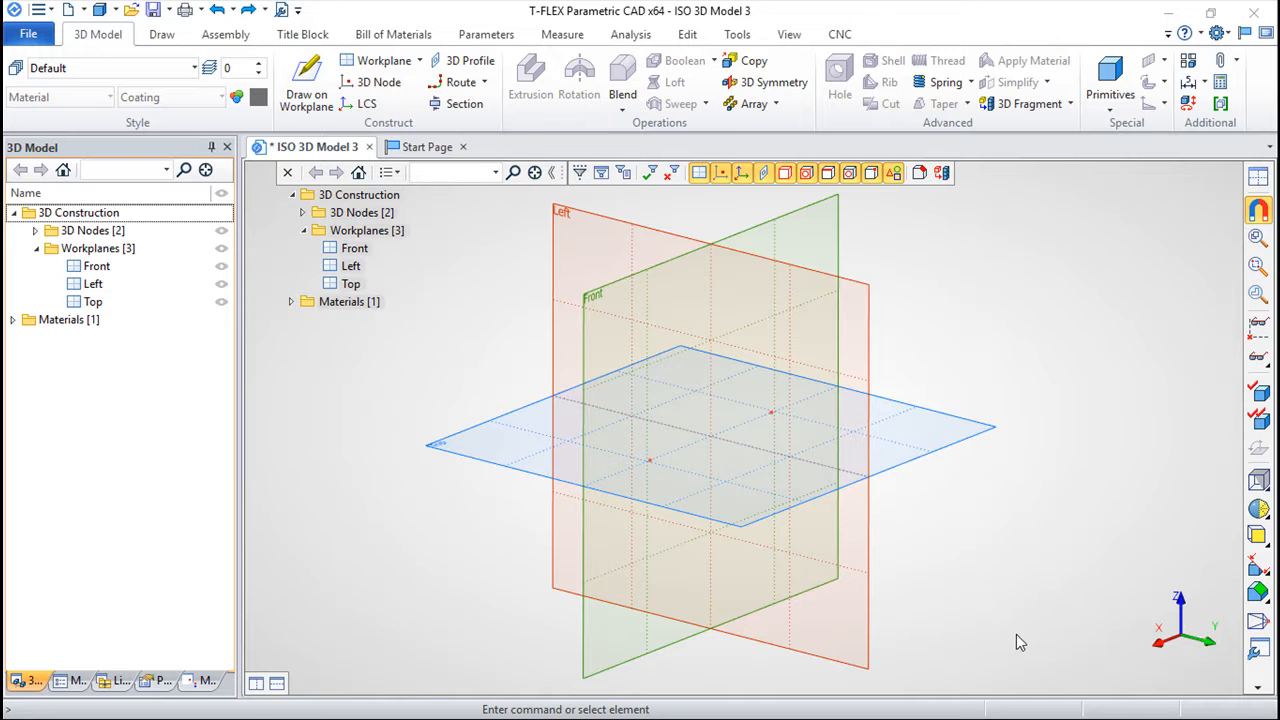
Start a Spring operation with its axis running between the two existing 3D nodes on the Top workplane.
{"action": "middle_click_drag", "start_coordinate": [900, 557], "coordinate": [857, 429]}
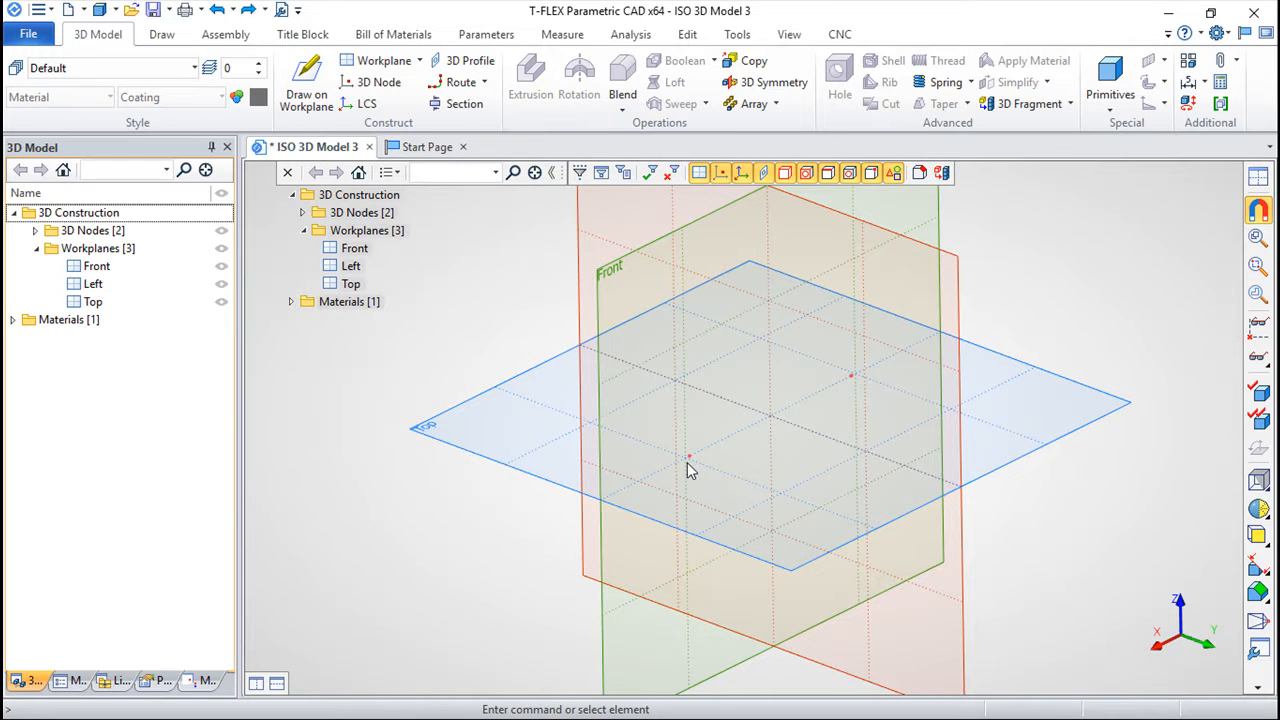
{"action": "mouse_move", "coordinate": [780, 472]}
{"action": "middle_mouse_down"}
{"action": "mouse_move", "coordinate": [817, 457]}
{"action": "mouse_move", "coordinate": [791, 462]}
{"action": "middle_mouse_up"}
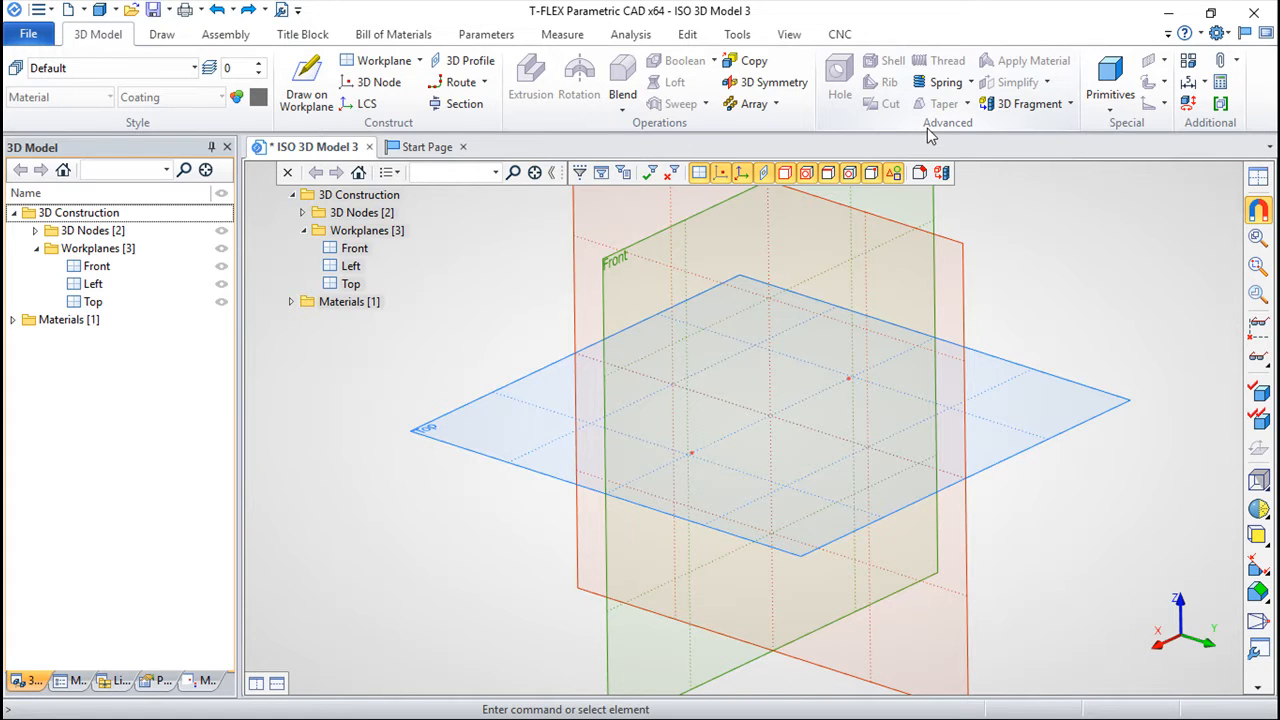
{"action": "left_click", "coordinate": [922, 90]}
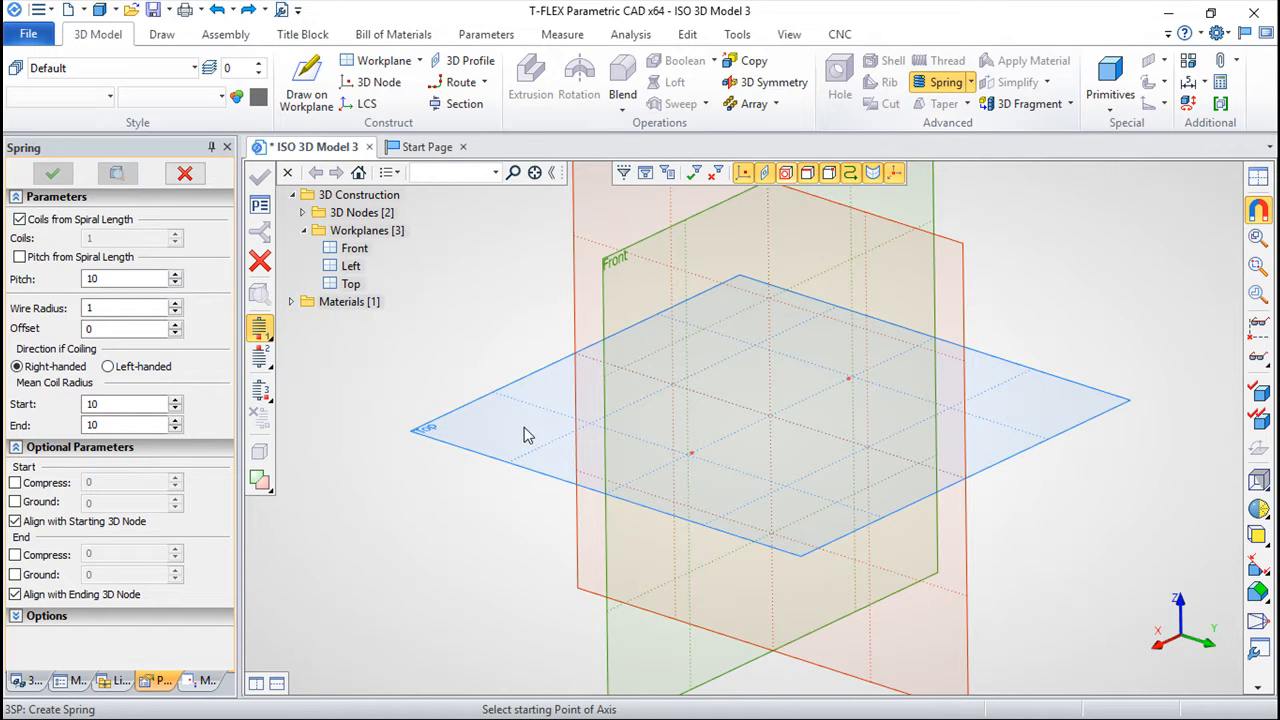
{"action": "left_click", "coordinate": [693, 455]}
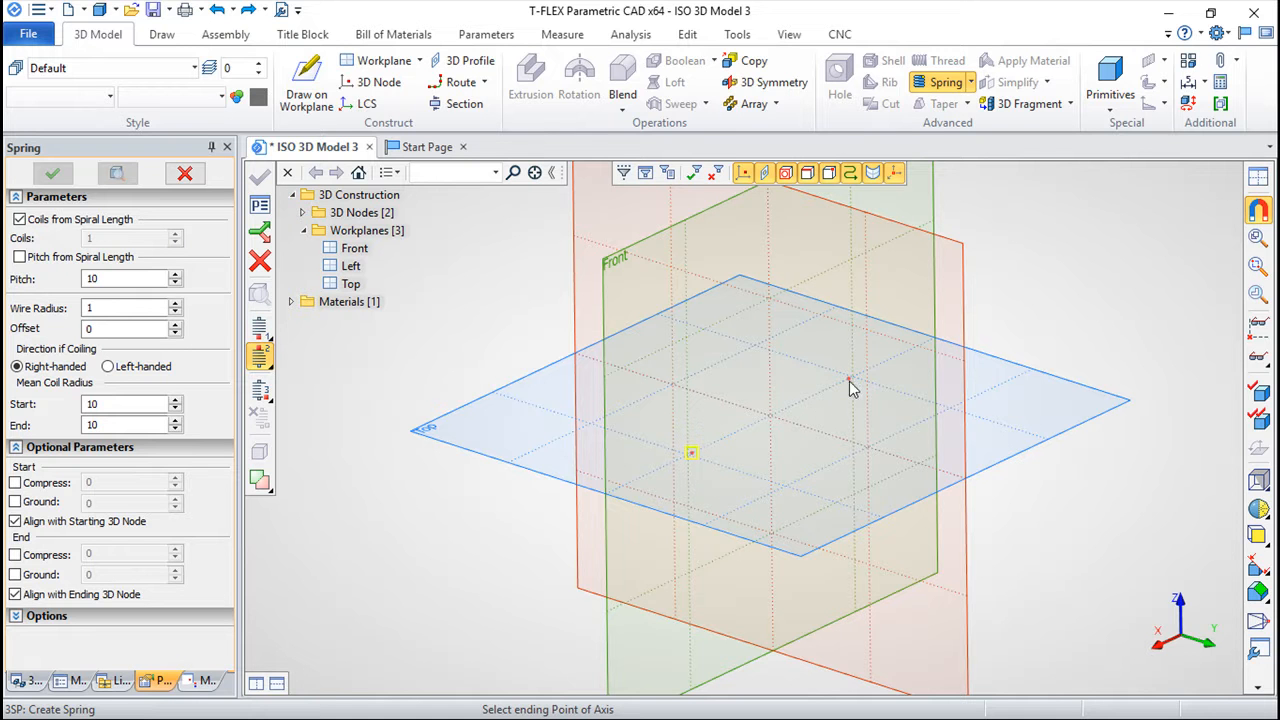
{"action": "left_click", "coordinate": [848, 378]}
{"action": "left_click_drag", "start_coordinate": [936, 551], "coordinate": [781, 450]}
{"action": "scroll", "coordinate": [789, 434], "scroll_direction": "up", "scroll_amount": 7}
{"action": "left_click_drag", "start_coordinate": [1149, 478], "coordinate": [1135, 386]}
{"action": "left_click_drag", "start_coordinate": [870, 459], "coordinate": [700, 455]}
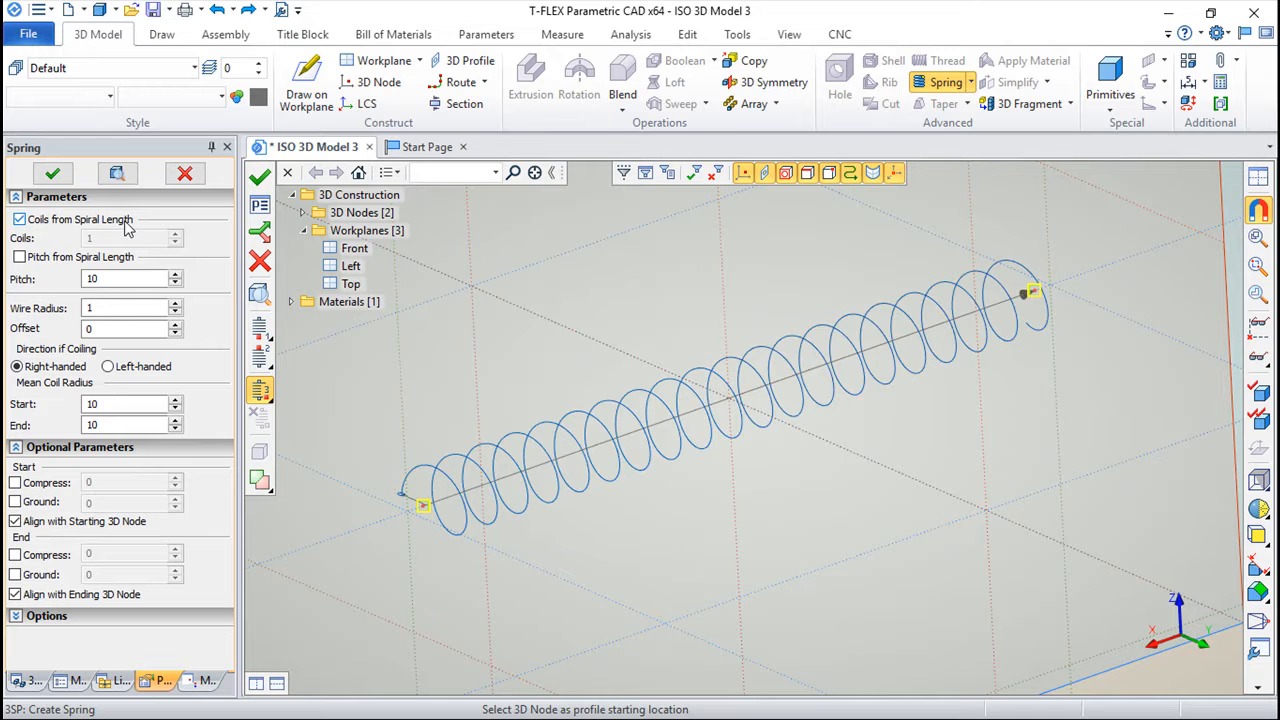
Try calculating the pitch from spiral length, return to coils from spiral length, and set the spring's pitch to 15.
{"action": "left_click", "coordinate": [19, 257]}
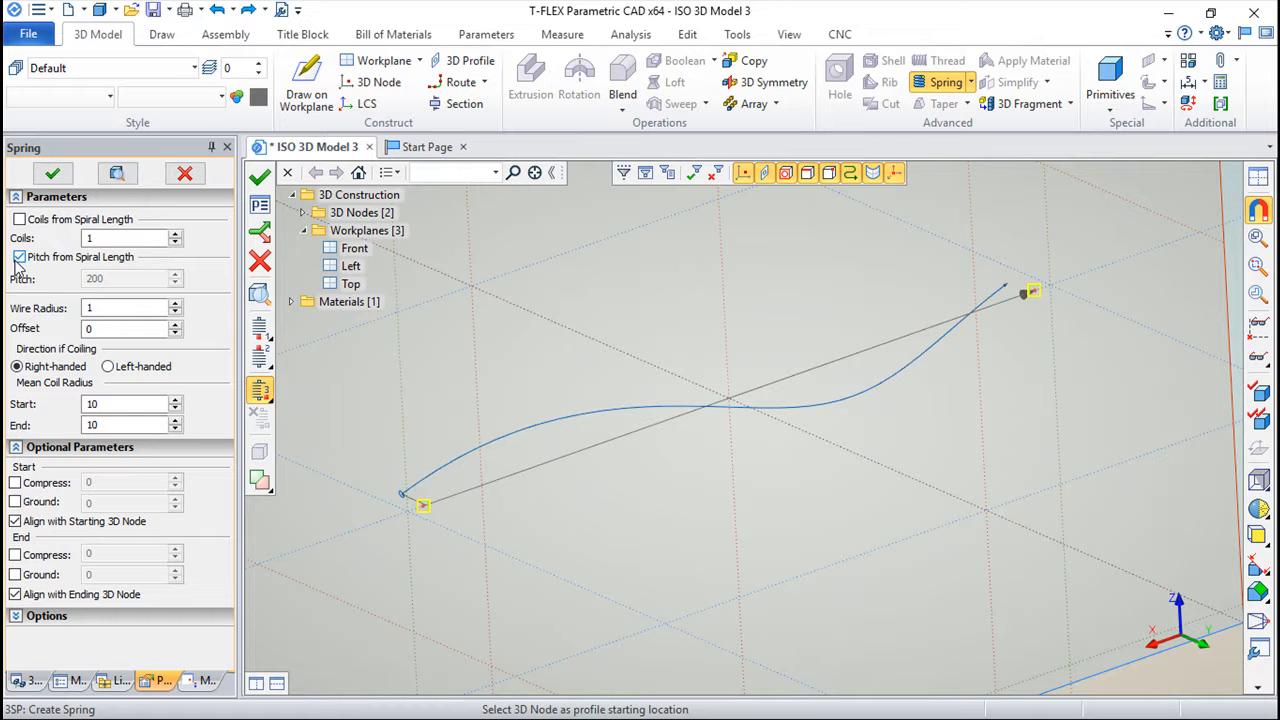
{"action": "left_click", "coordinate": [19, 219]}
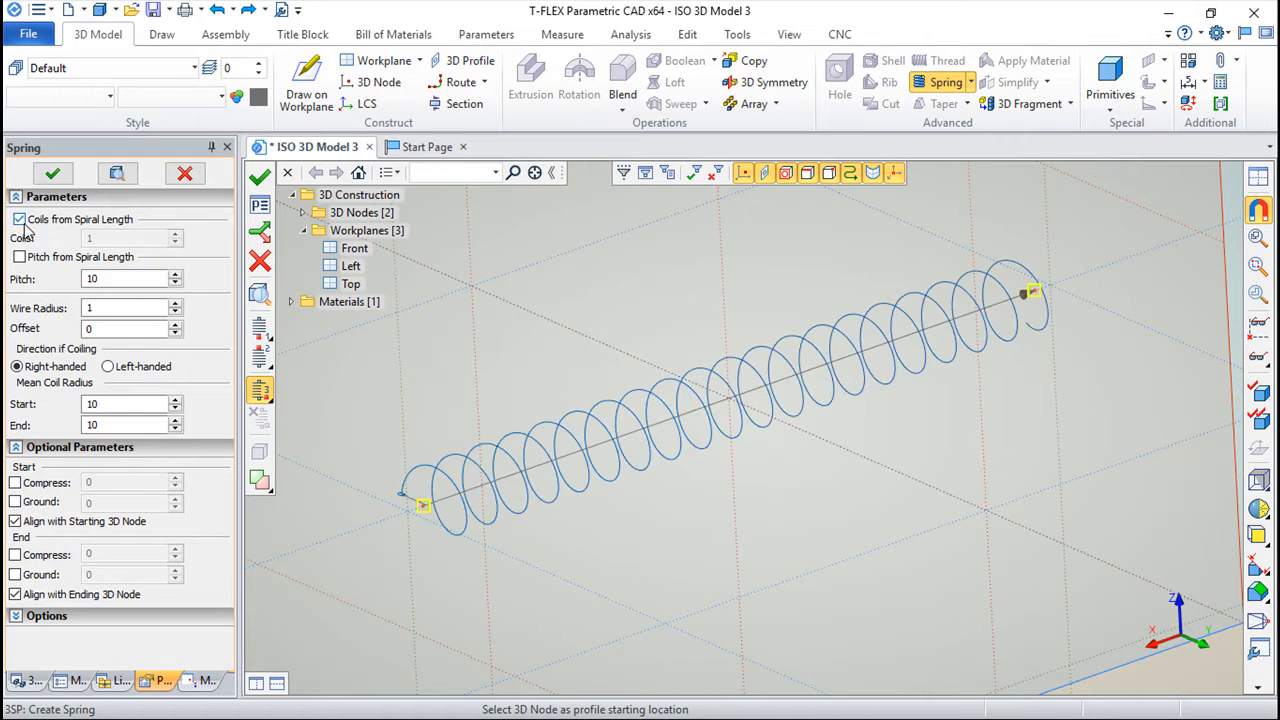
{"action": "left_click", "coordinate": [93, 278]}
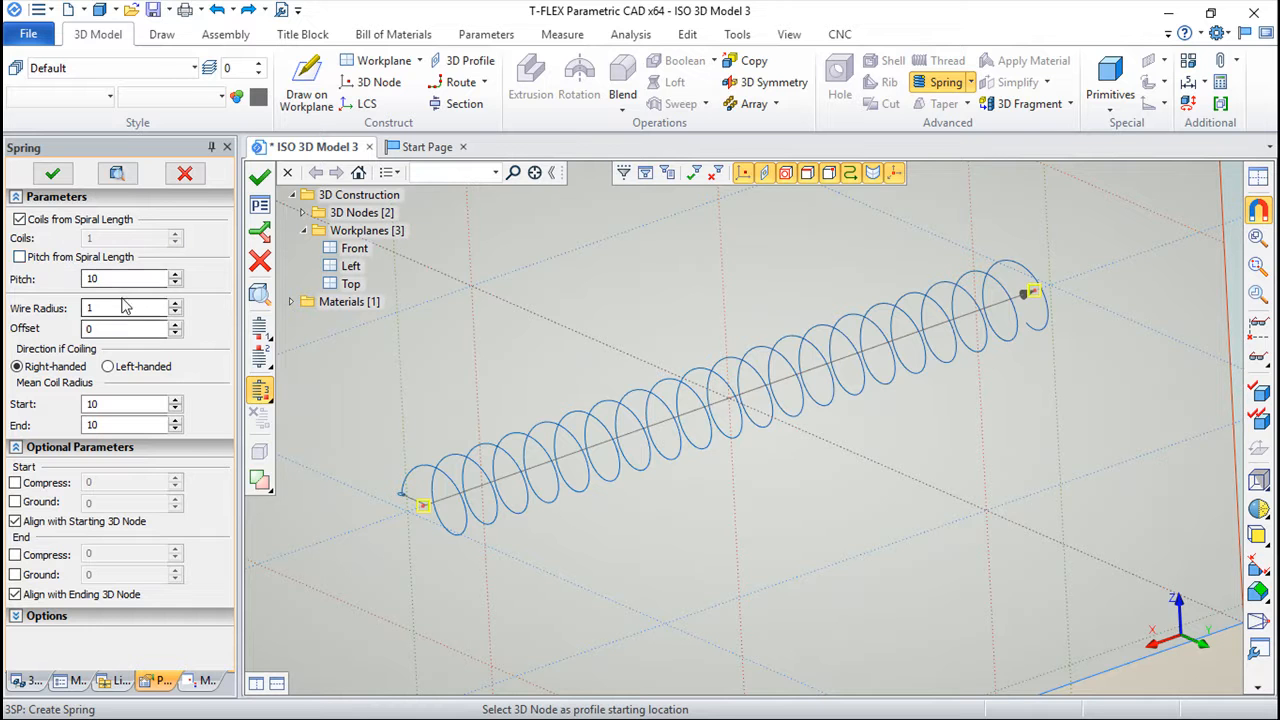
{"action": "double_click", "coordinate": [93, 278]}
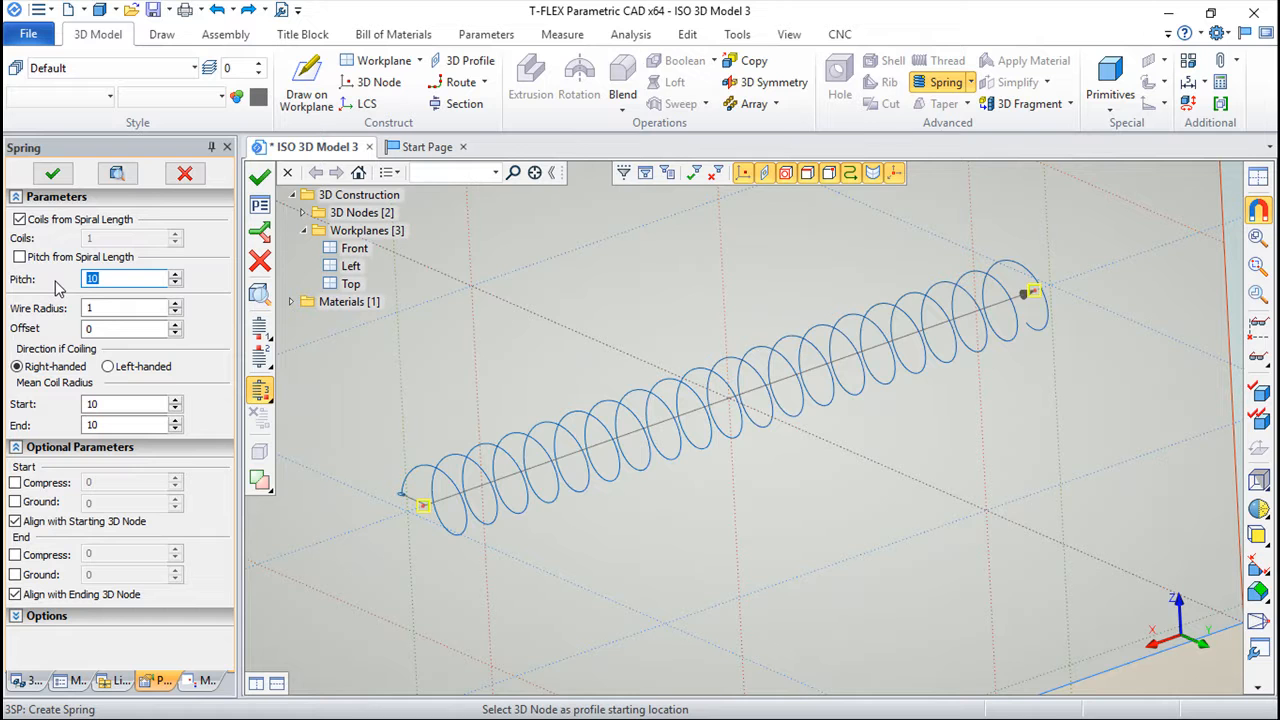
{"action": "type", "text": "20"}
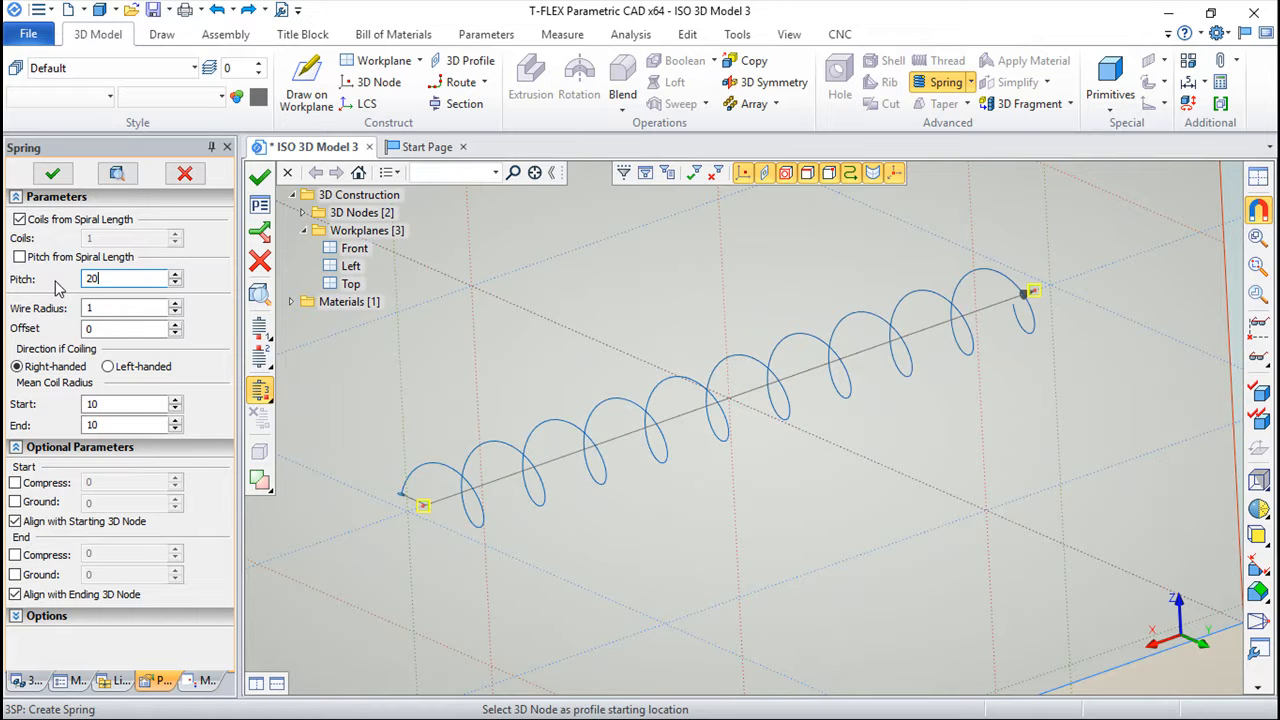
{"action": "left_click_drag", "start_coordinate": [110, 279], "coordinate": [54, 275]}
{"action": "type", "text": "15"}
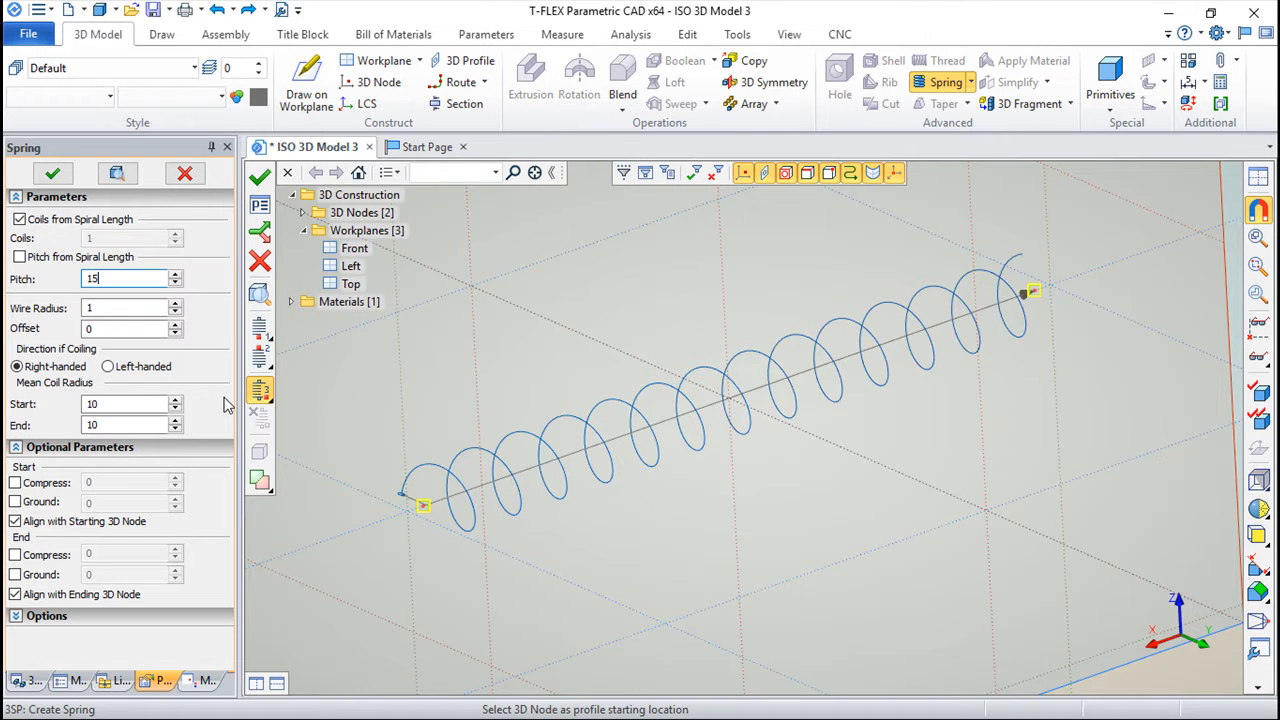
Inspect the wire profile at the spring's start and set the wire radius to 4.
{"action": "scroll", "coordinate": [387, 518], "scroll_direction": "up", "scroll_amount": 6}
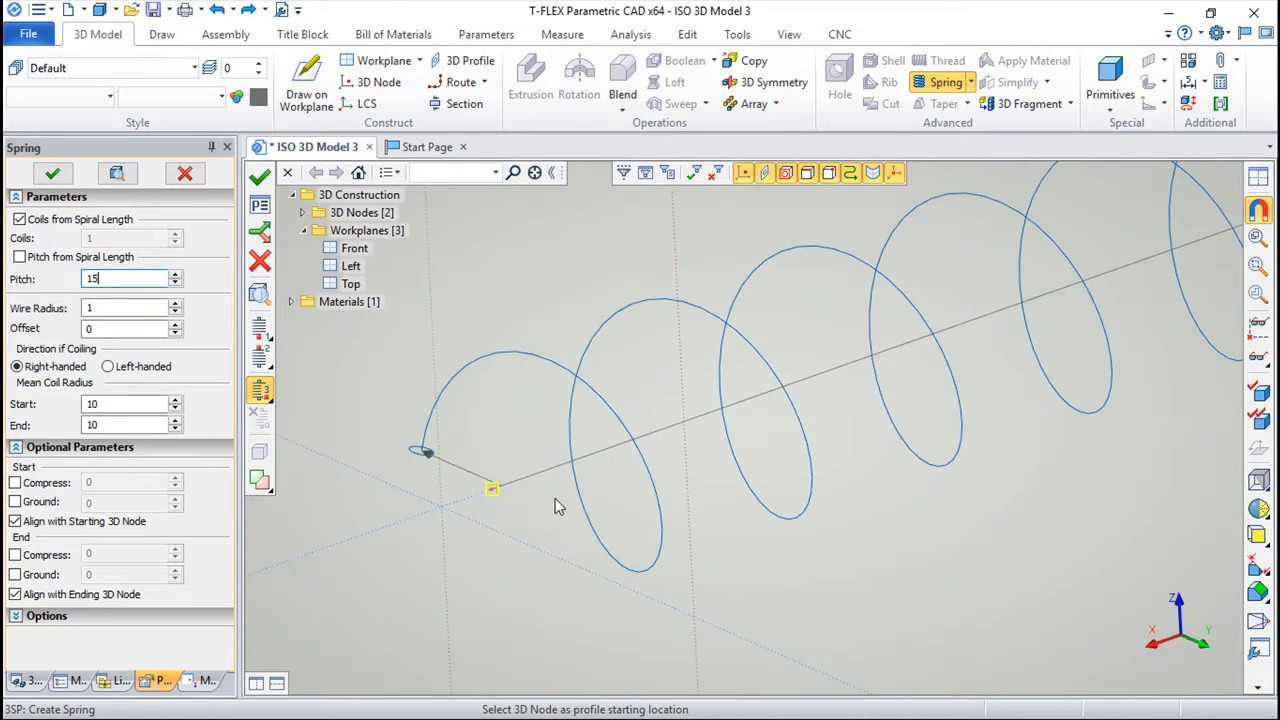
{"action": "middle_click_drag", "start_coordinate": [461, 490], "coordinate": [684, 492]}
{"action": "left_click_drag", "start_coordinate": [659, 475], "coordinate": [460, 402]}
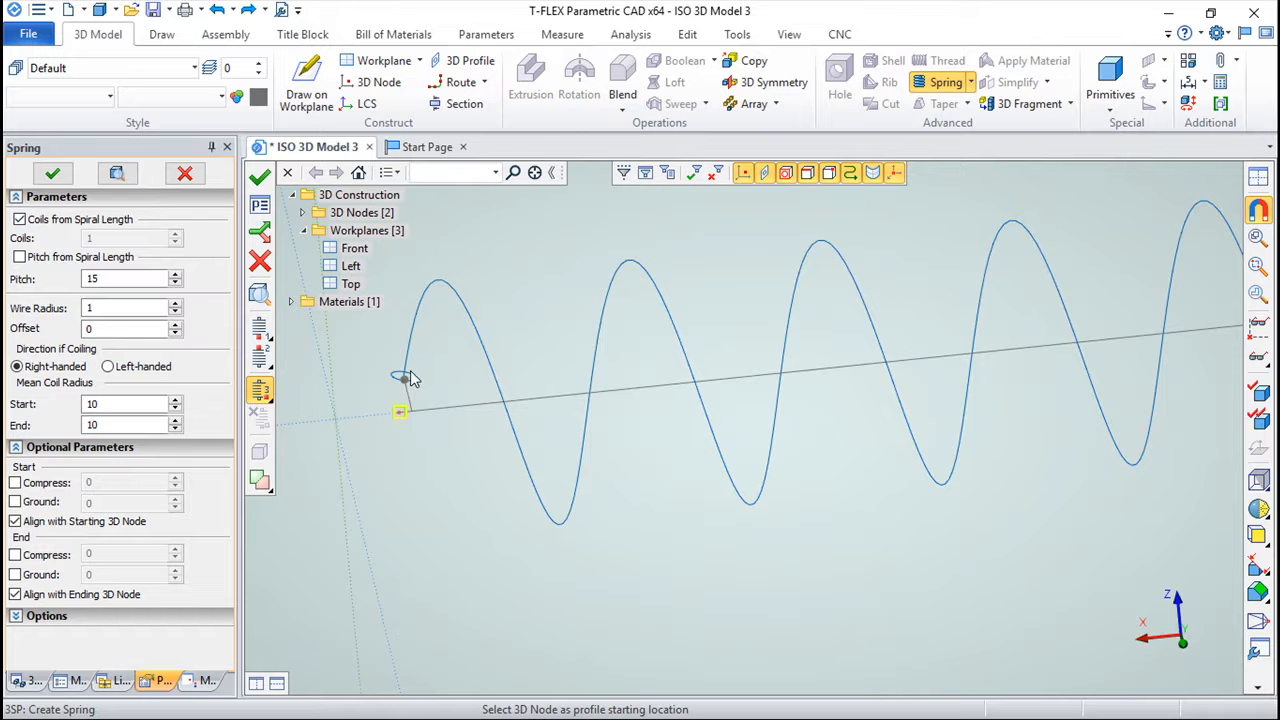
{"action": "scroll", "coordinate": [565, 455], "scroll_direction": "down", "scroll_amount": 2}
{"action": "left_click_drag", "start_coordinate": [580, 580], "coordinate": [855, 574]}
{"action": "left_click_drag", "start_coordinate": [588, 424], "coordinate": [781, 391]}
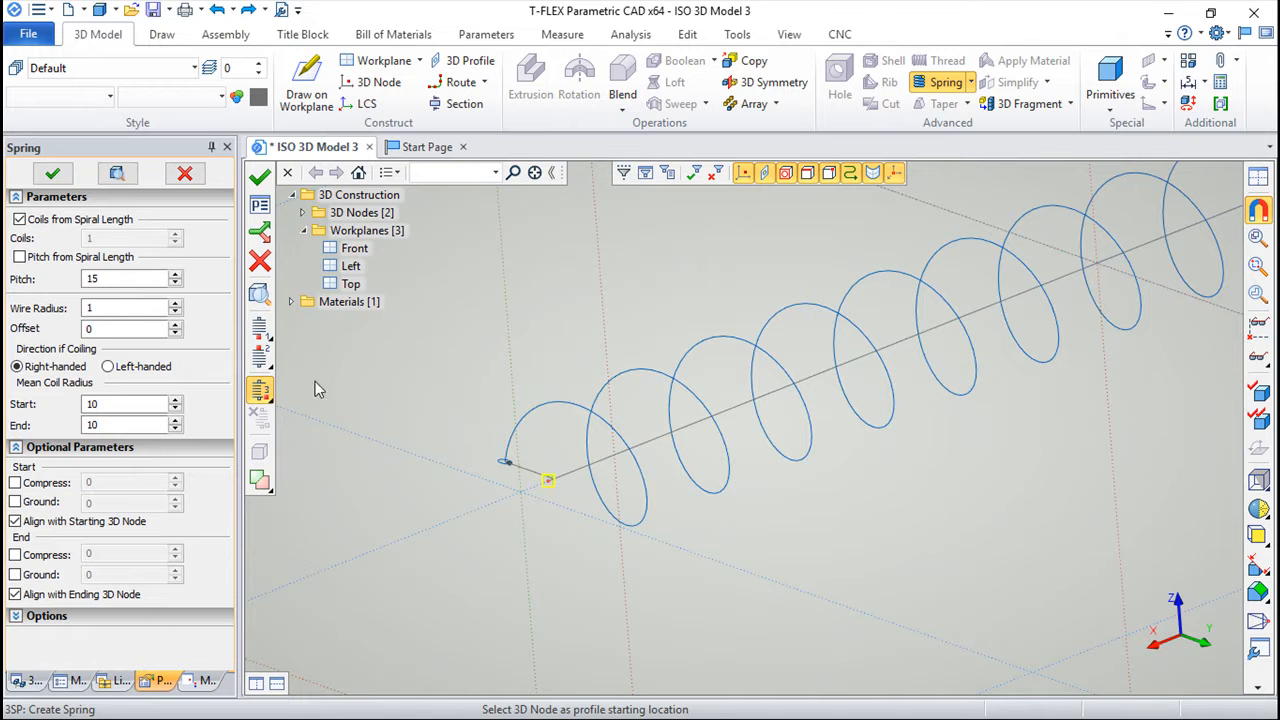
{"action": "left_click", "coordinate": [100, 308]}
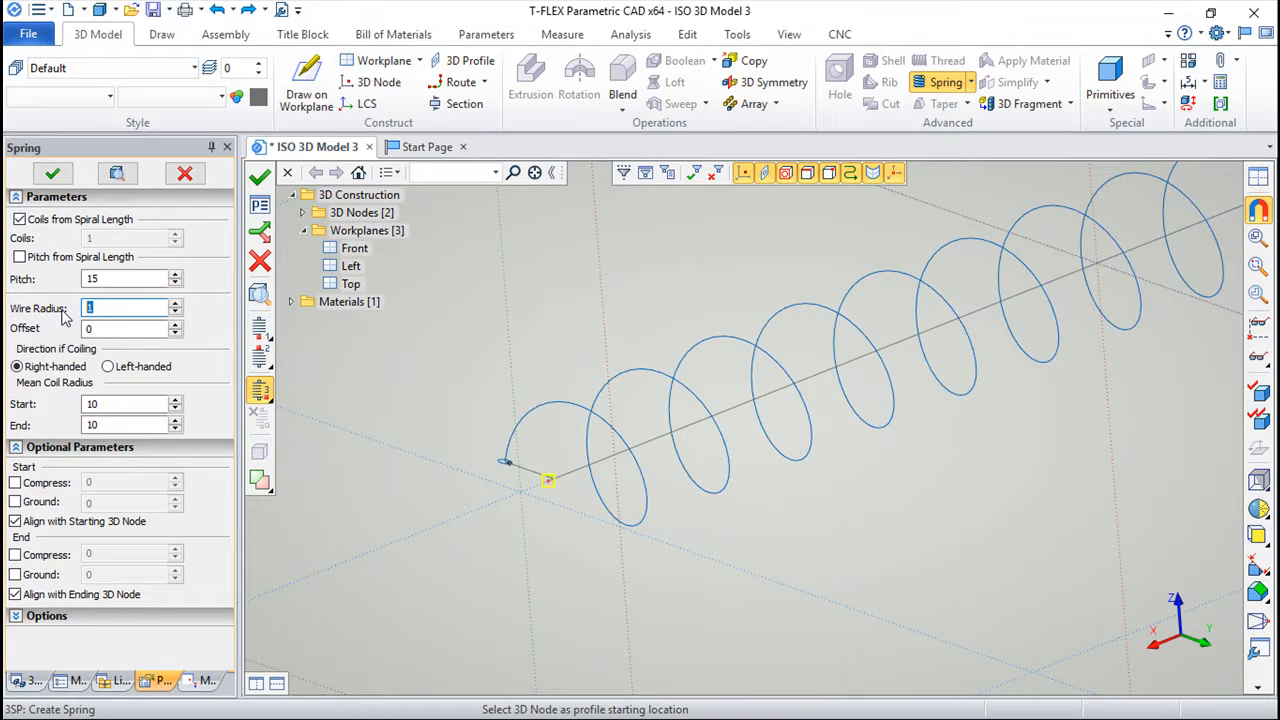
{"action": "type", "text": "4"}
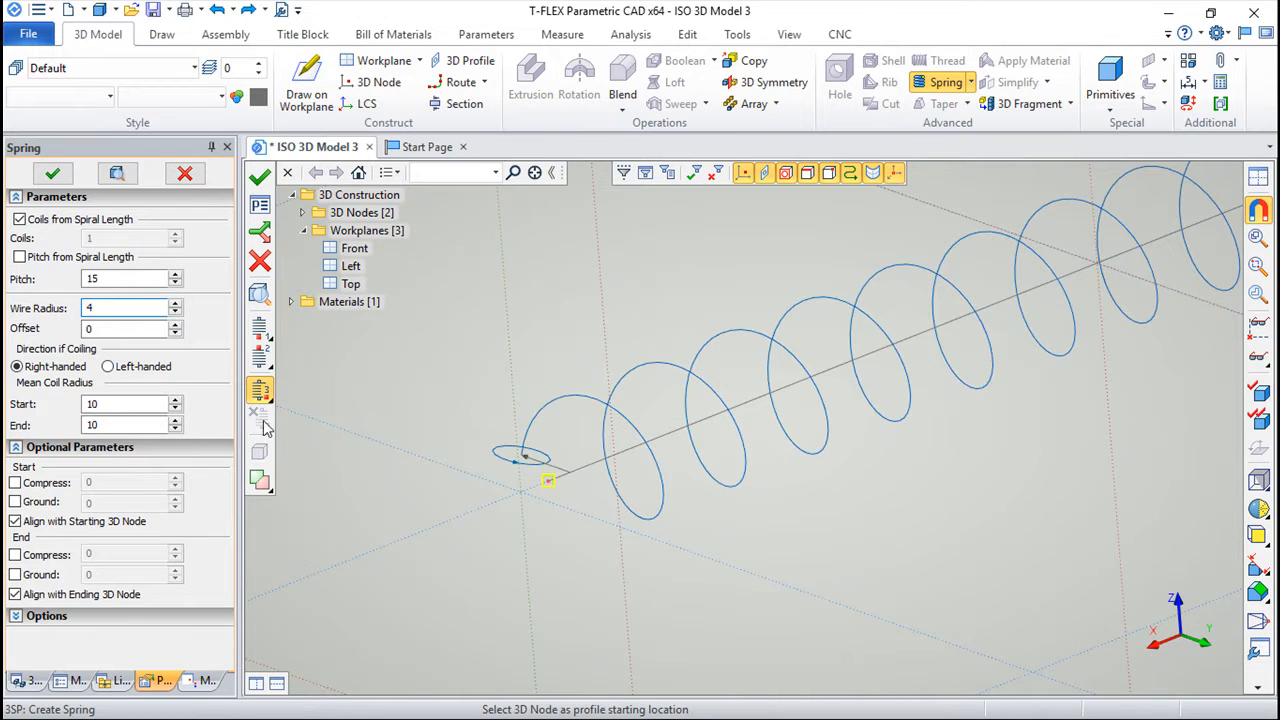
Try spring offset values of 20 and 202, and reset the offset to 0.
{"action": "left_click", "coordinate": [116, 330]}
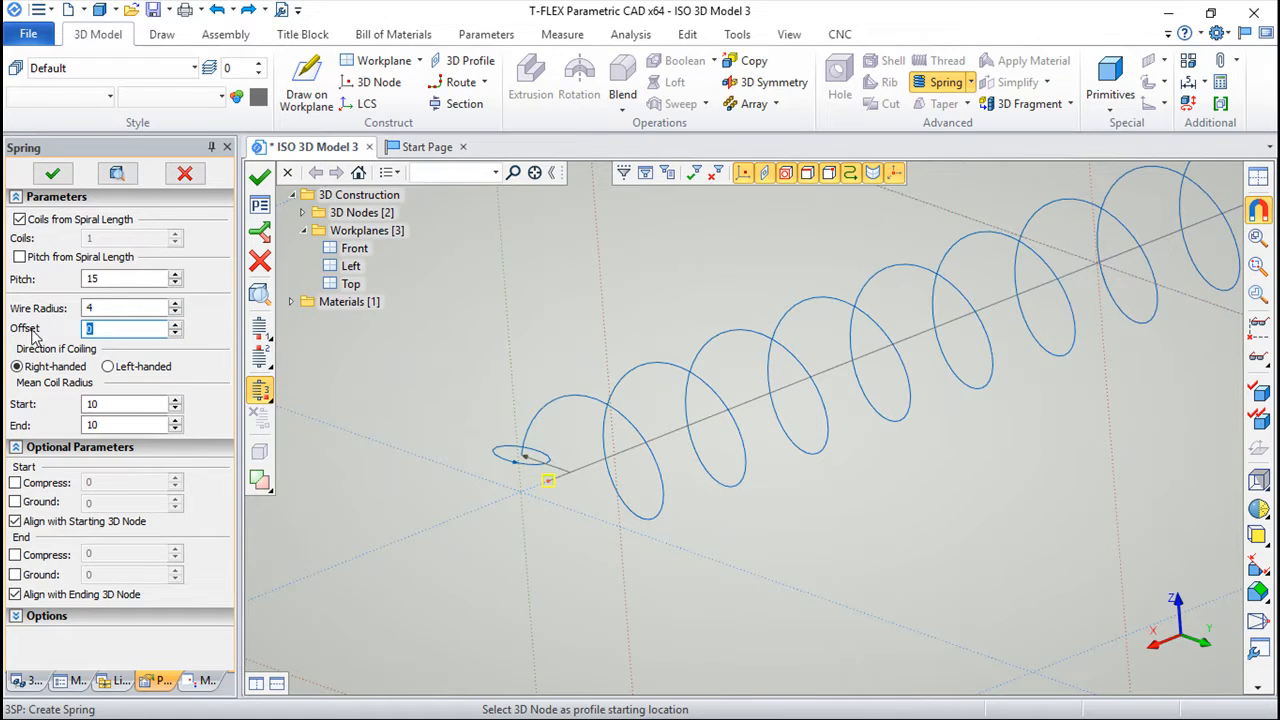
{"action": "type", "text": "20"}
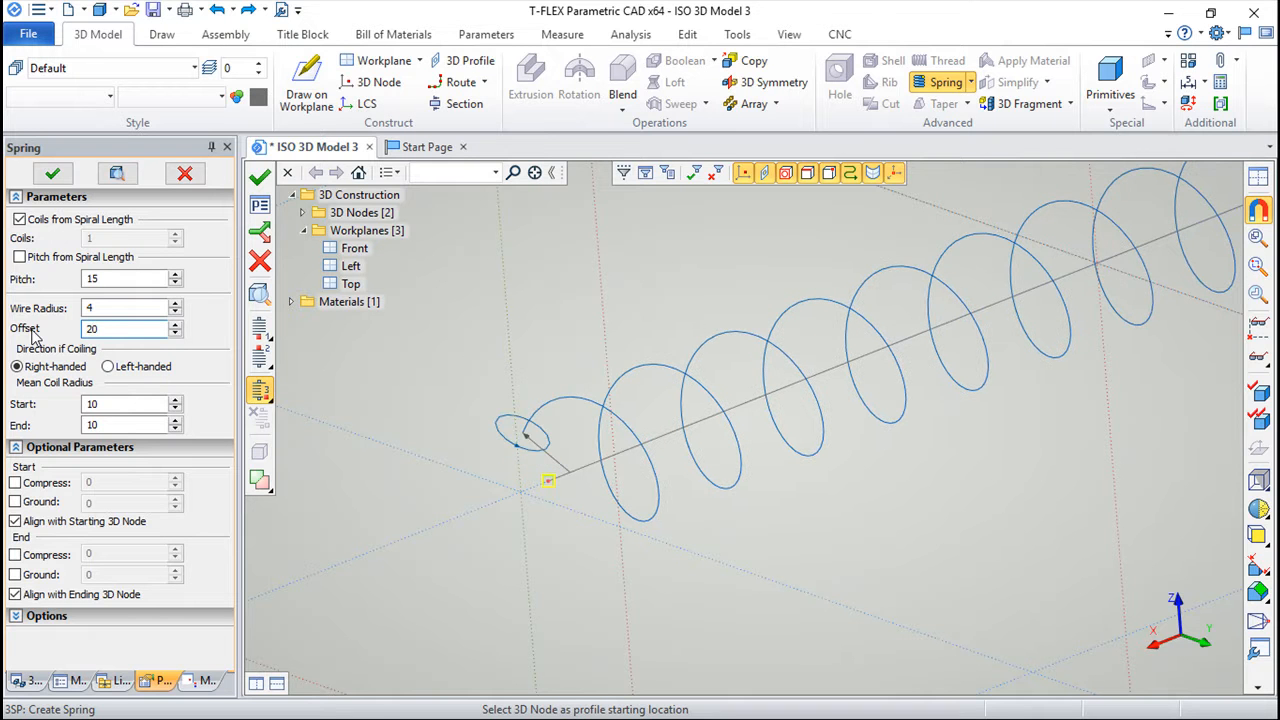
{"action": "type", "text": "2"}
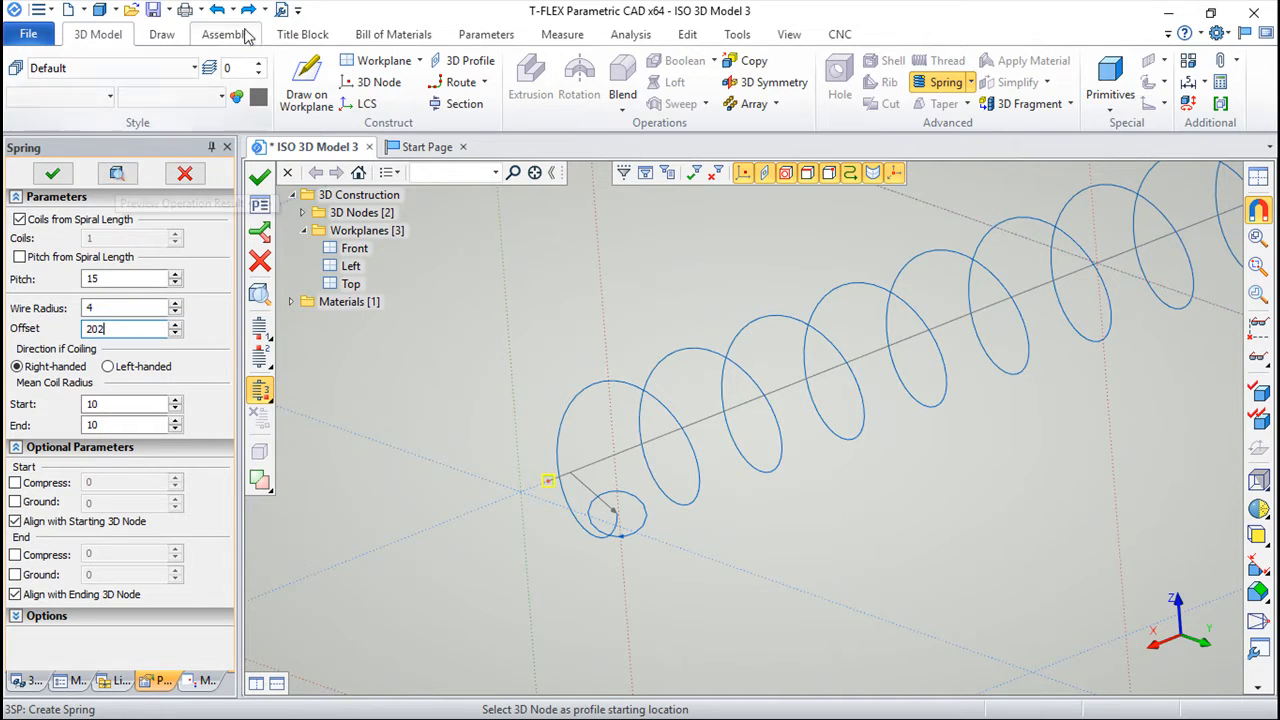
{"action": "double_click", "coordinate": [100, 328]}
{"action": "type", "text": "0"}
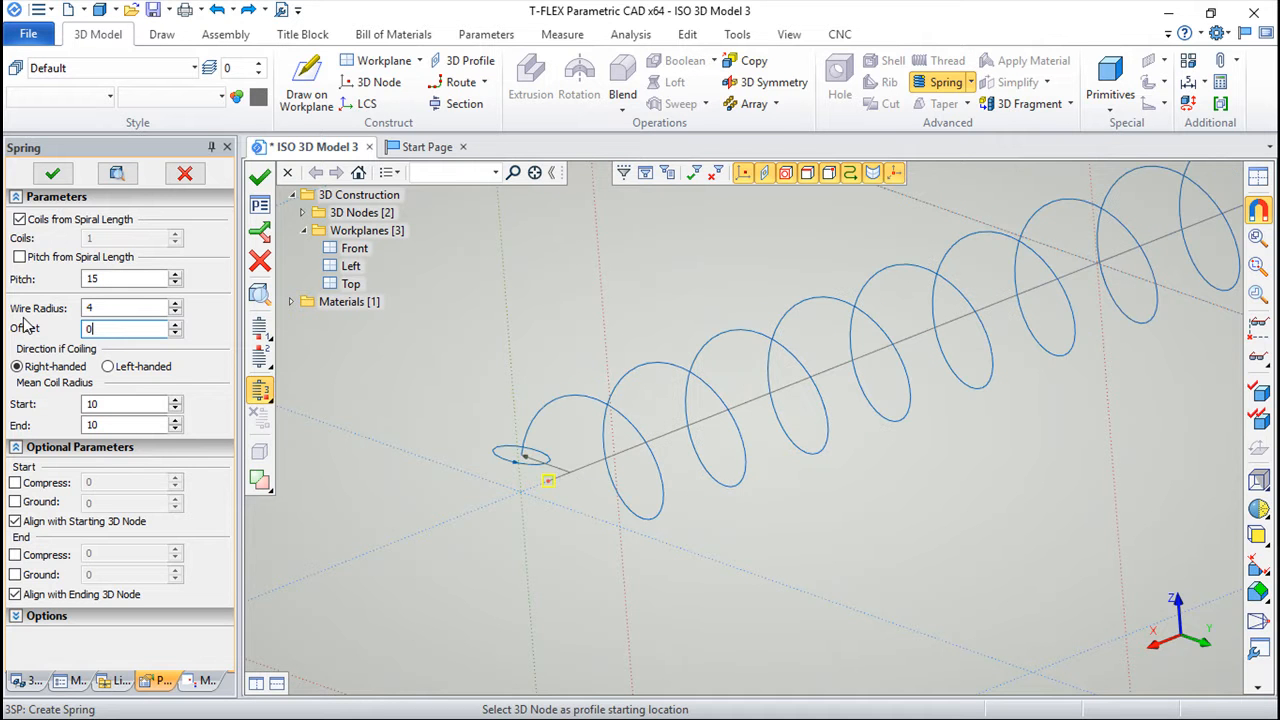
Try left-handed coiling on the spring and switch the coiling direction back to right-handed.
{"action": "scroll", "coordinate": [874, 556], "scroll_direction": "down", "scroll_amount": 3}
{"action": "middle_click_drag", "start_coordinate": [873, 550], "coordinate": [822, 571]}
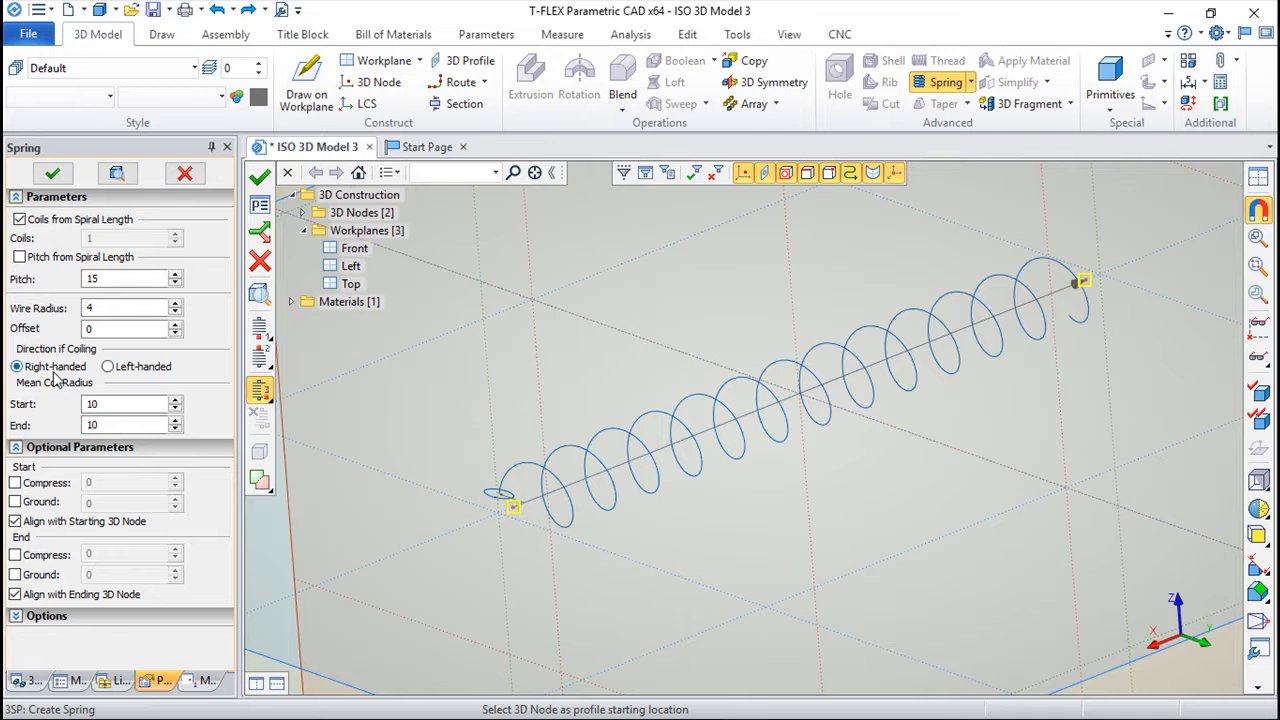
{"action": "left_click", "coordinate": [109, 367]}
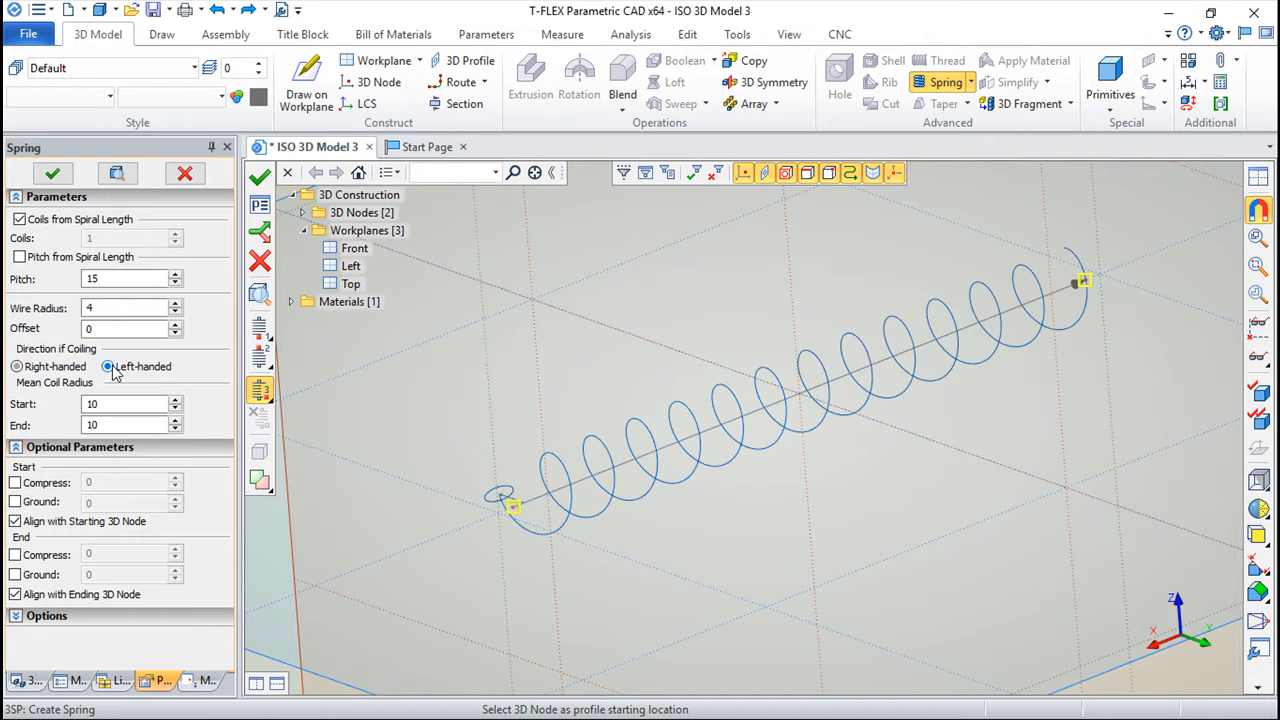
{"action": "left_click", "coordinate": [18, 367]}
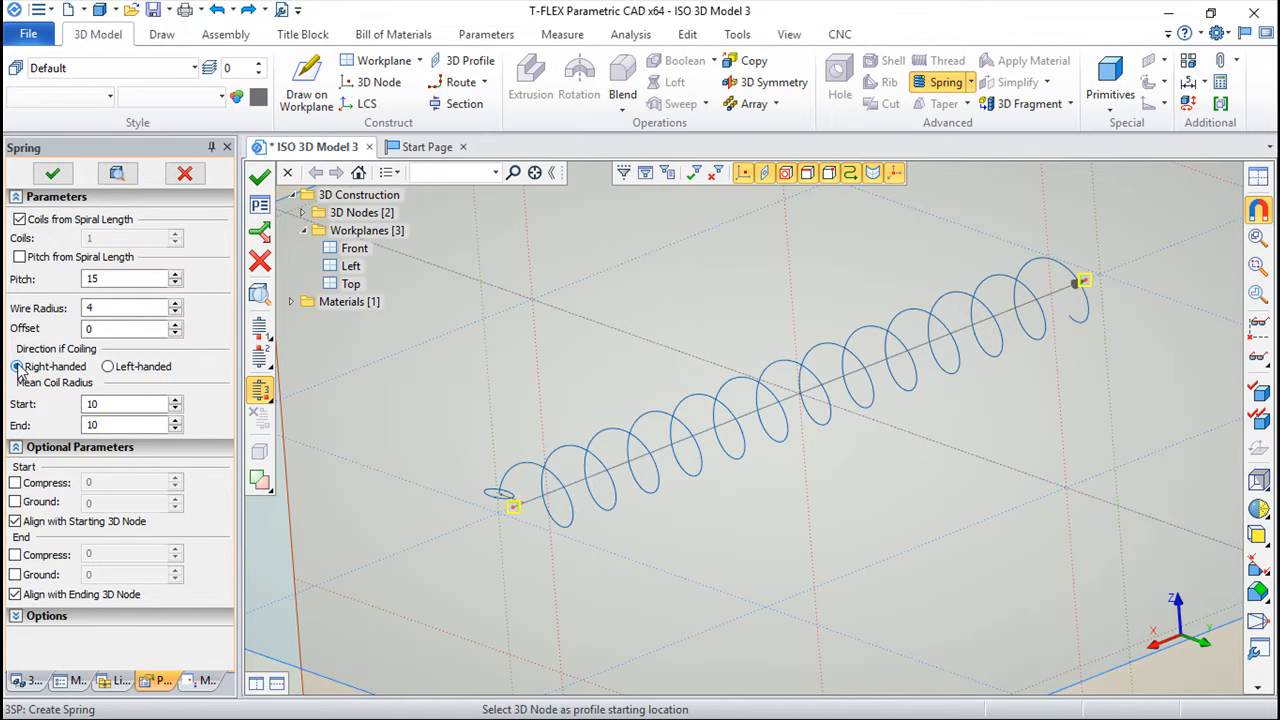
Taper the spring by setting the mean coil radius to 20 at the start and 10 at the end.
{"action": "scroll", "coordinate": [107, 429], "scroll_direction": "down", "scroll_amount": 2}
{"action": "double_click", "coordinate": [112, 403]}
{"action": "type", "text": "20"}
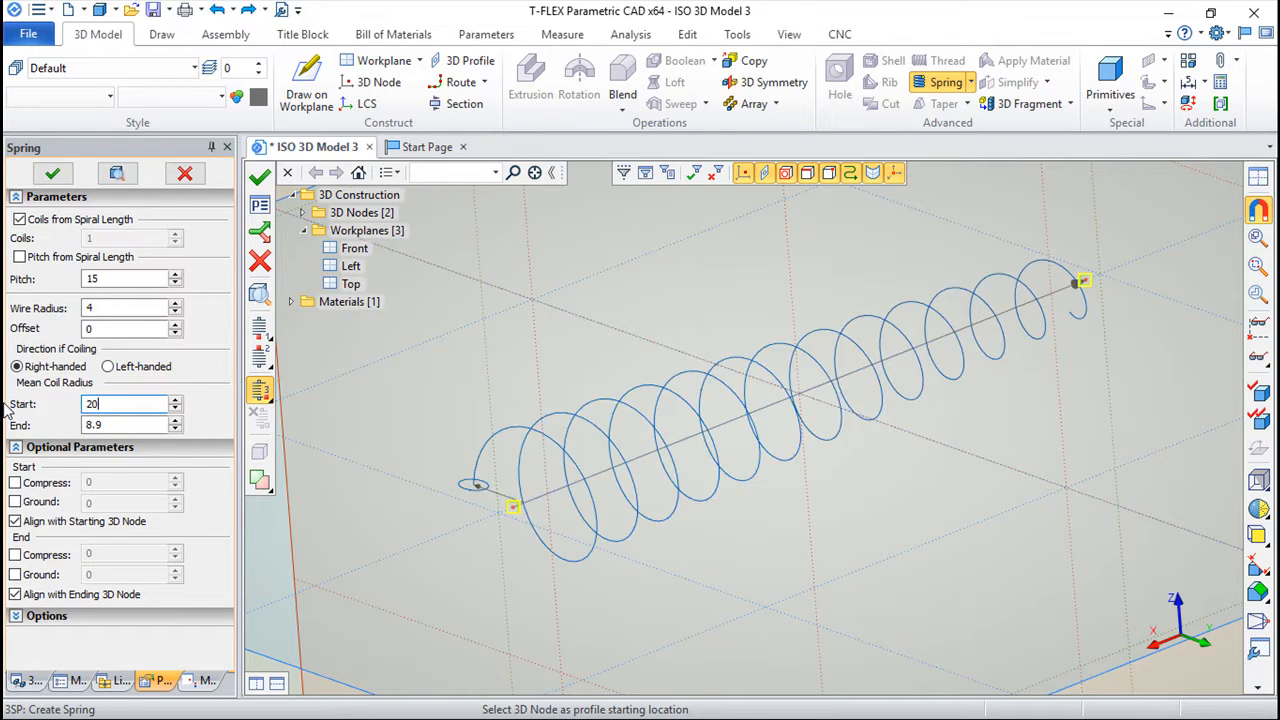
{"action": "key", "text": "Tab"}
{"action": "type", "text": "10"}
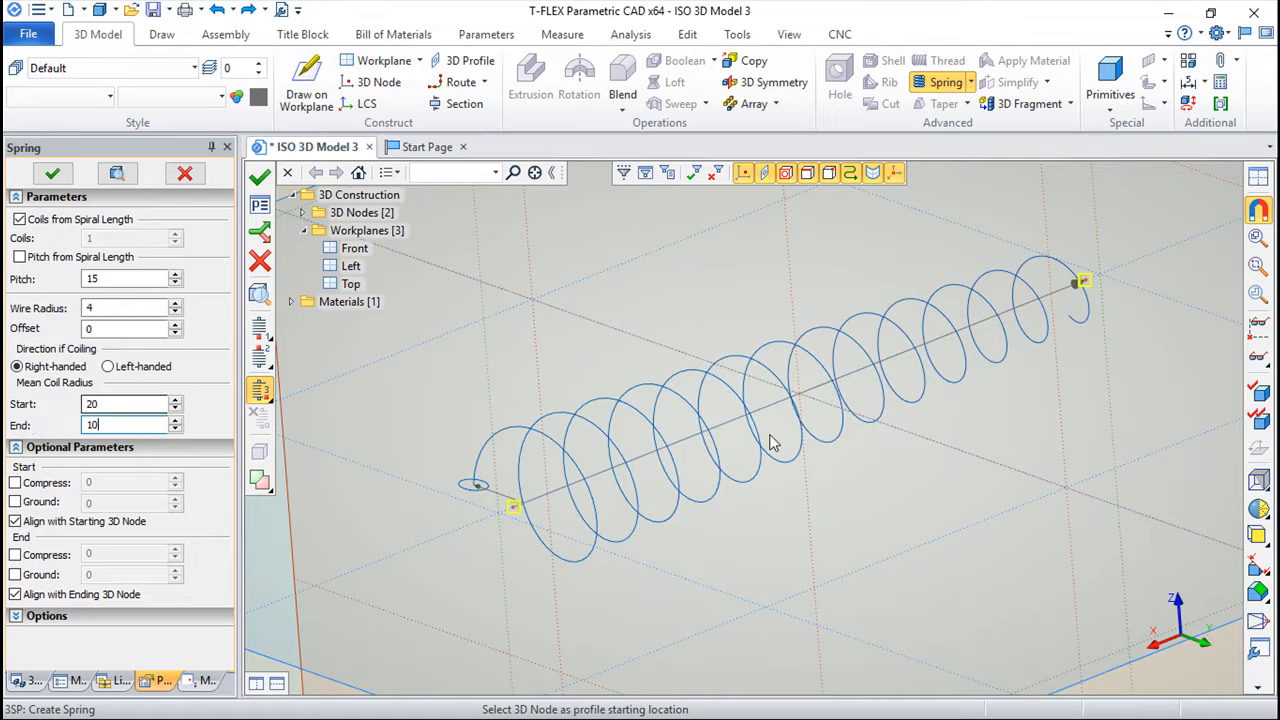
Set the spring's mean coil radius to 15 at both the start and the end.
{"action": "double_click", "coordinate": [119, 405]}
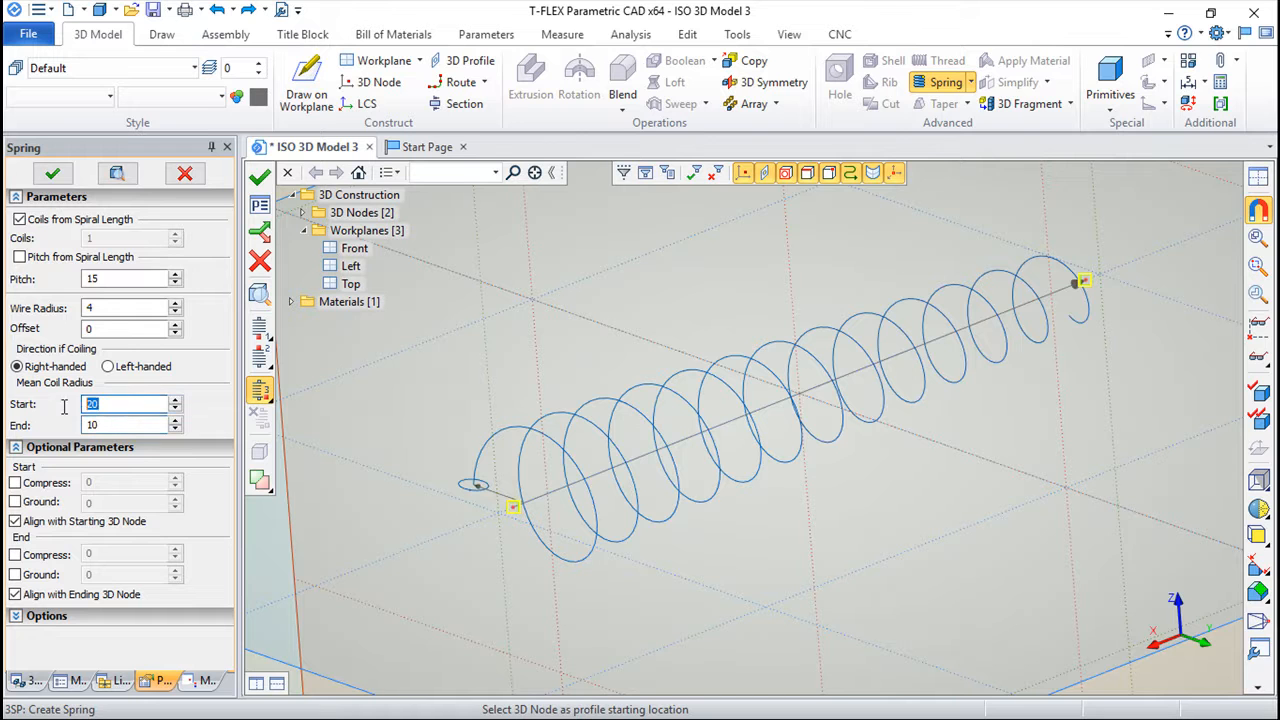
{"action": "type", "text": "15"}
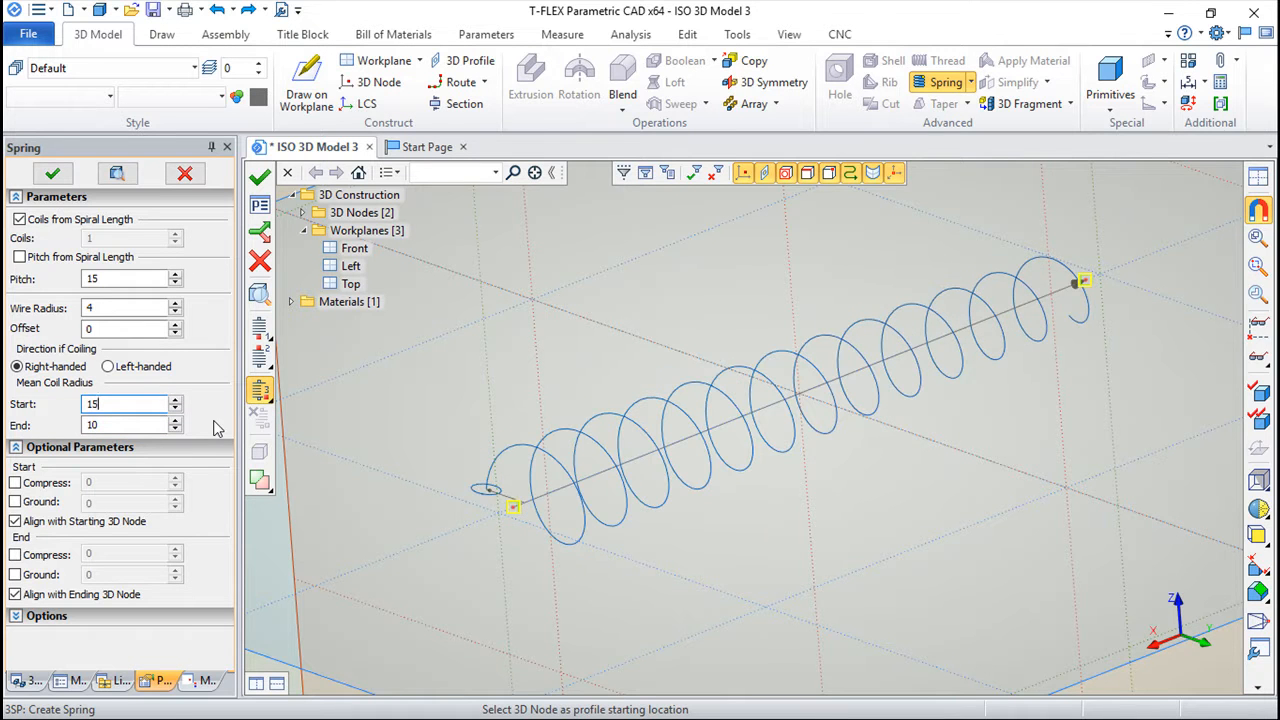
{"action": "double_click", "coordinate": [80, 425]}
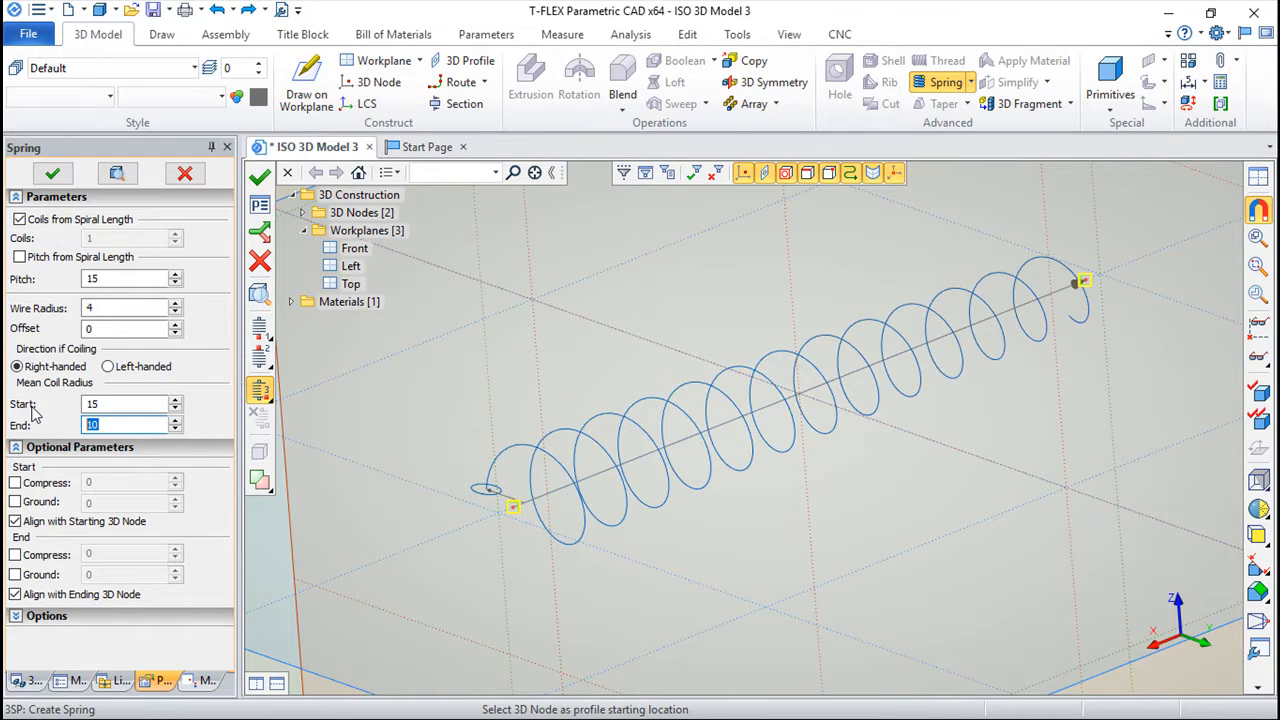
{"action": "type", "text": "15"}
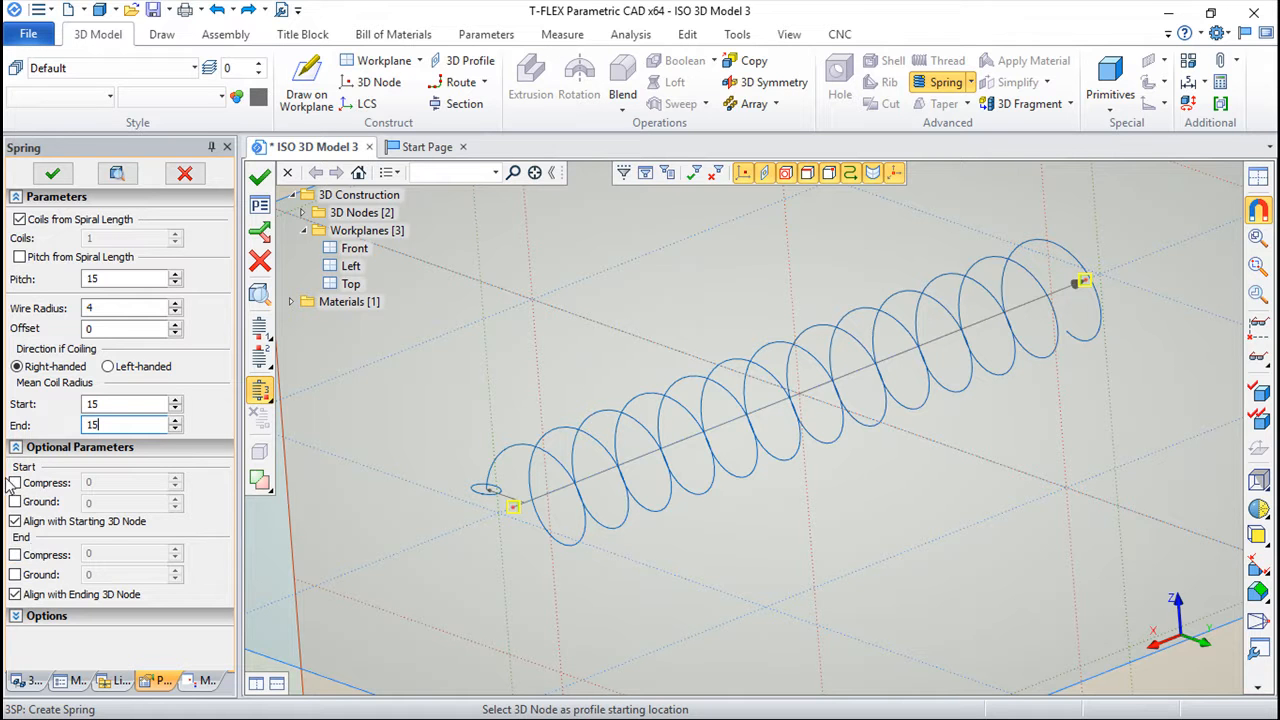
Compare the spring's start with alignment to the starting 3D node off and on, leaving the alignment enabled.
{"action": "left_click_drag", "start_coordinate": [694, 577], "coordinate": [455, 484]}
{"action": "scroll", "coordinate": [454, 435], "scroll_direction": "up", "scroll_amount": 5}
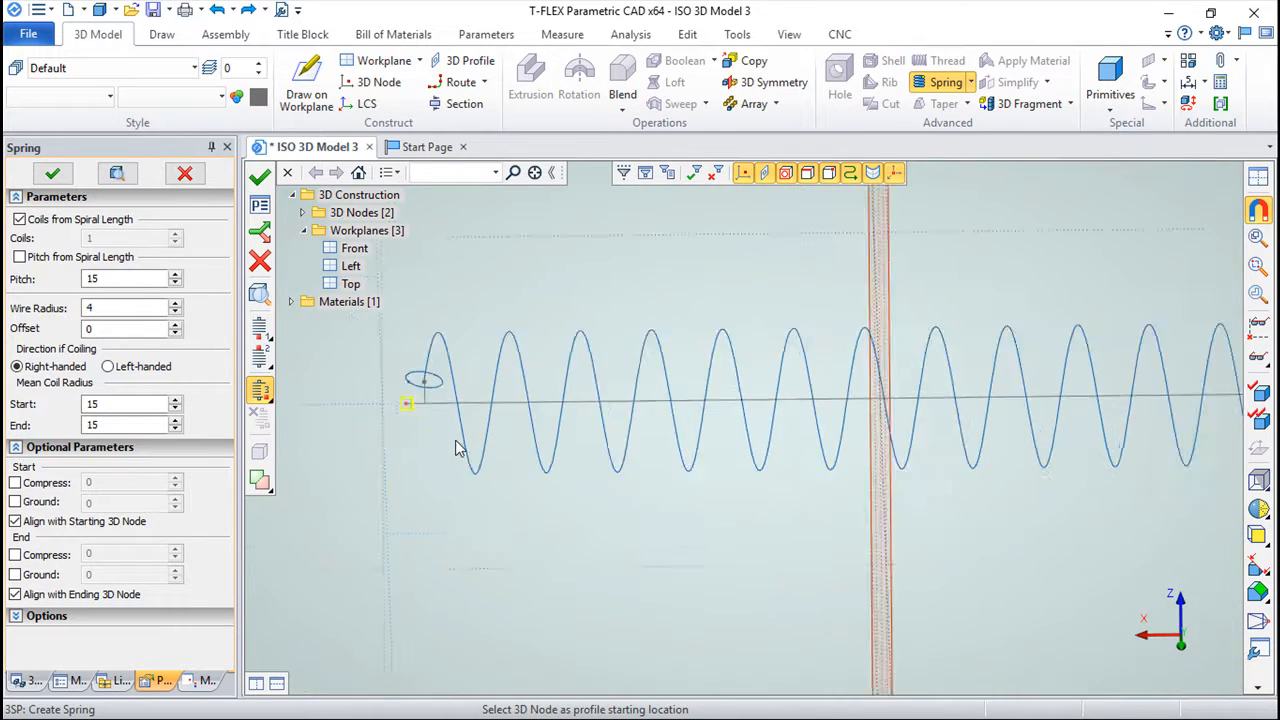
{"action": "middle_click_drag", "start_coordinate": [448, 406], "coordinate": [549, 455]}
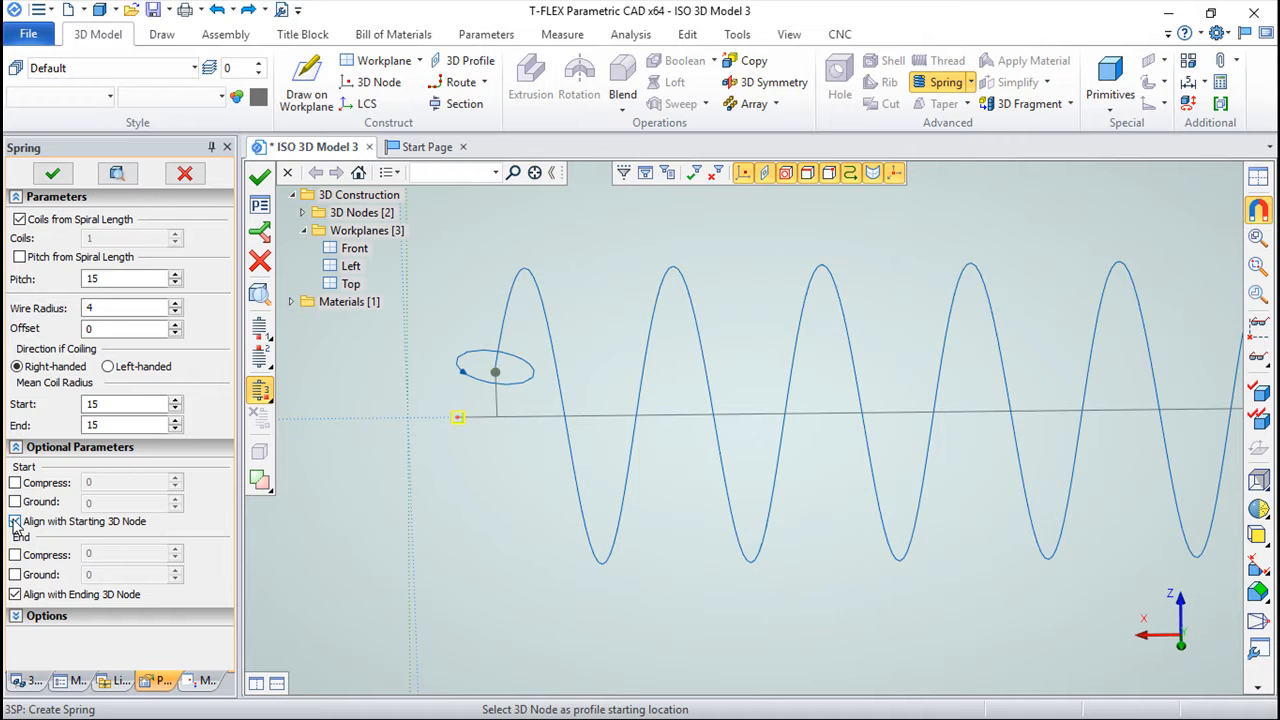
{"action": "left_click", "coordinate": [15, 521]}
{"action": "left_click", "coordinate": [12, 517]}
{"action": "left_click", "coordinate": [12, 517]}
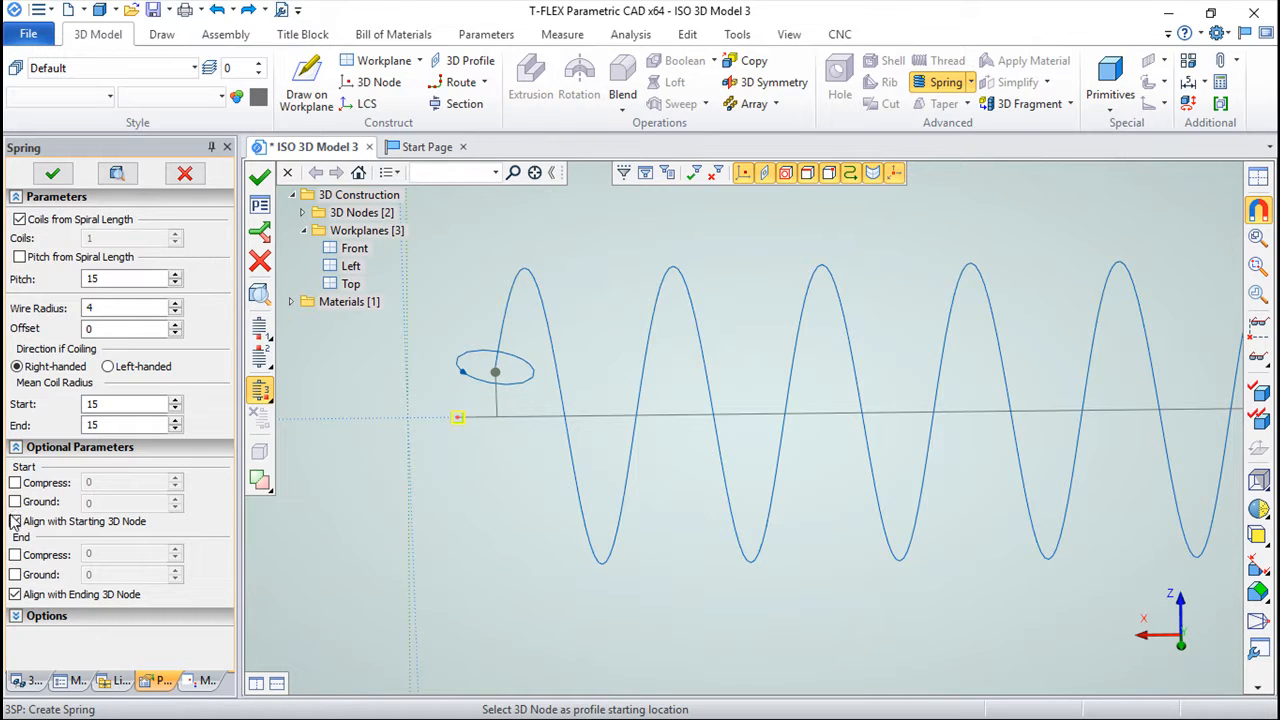
{"action": "left_click_drag", "start_coordinate": [560, 568], "coordinate": [672, 600]}
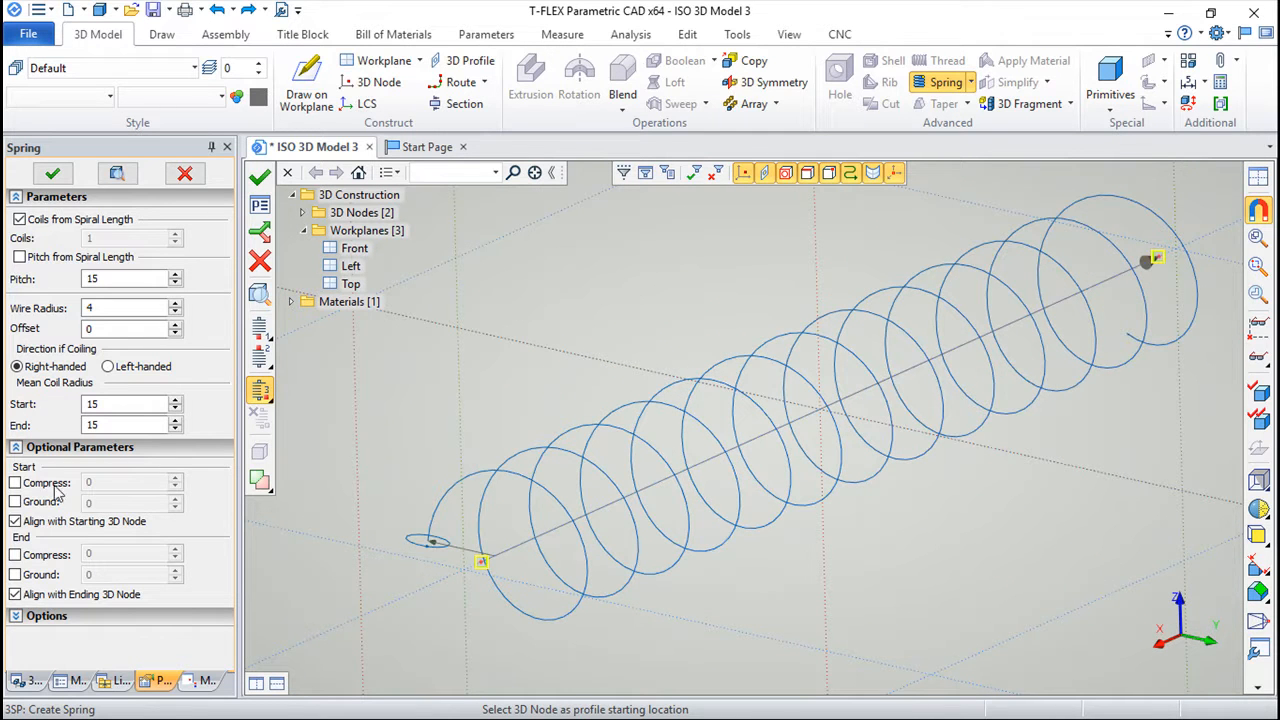
Enable compression at the start of the spring and set it to 3 coils.
{"action": "left_click", "coordinate": [15, 483]}
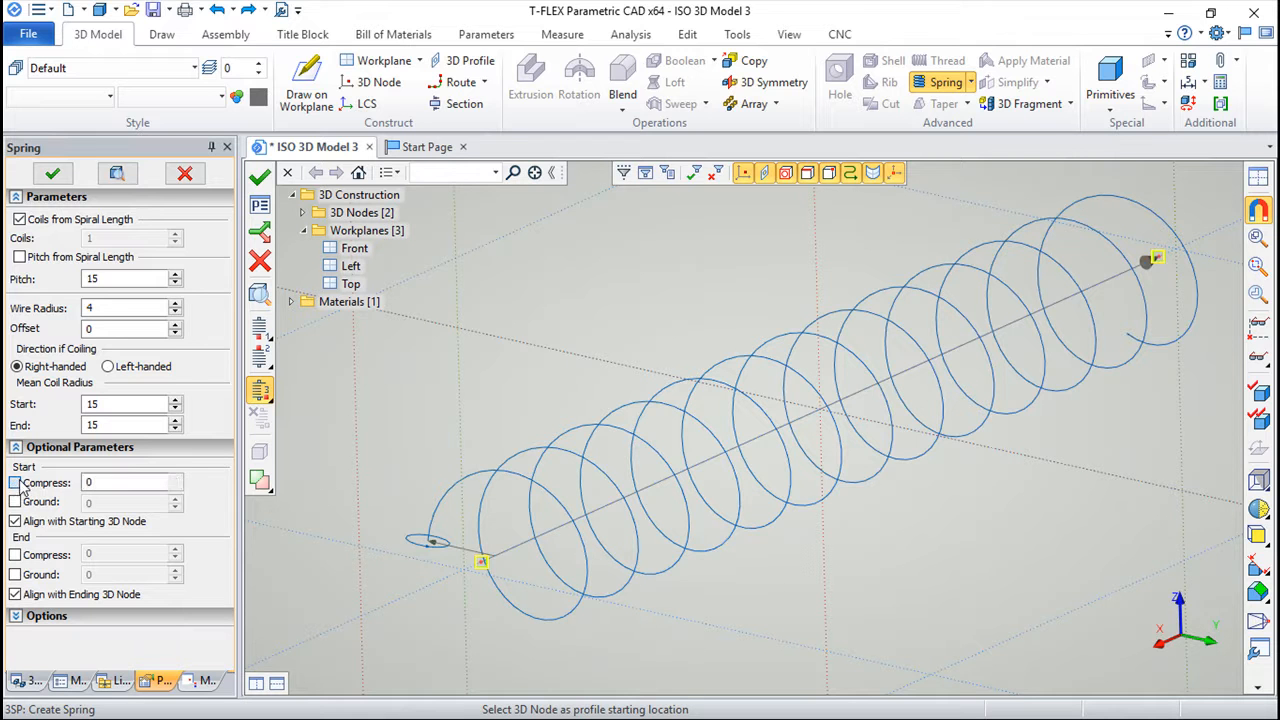
{"action": "left_click_drag", "start_coordinate": [572, 570], "coordinate": [505, 552]}
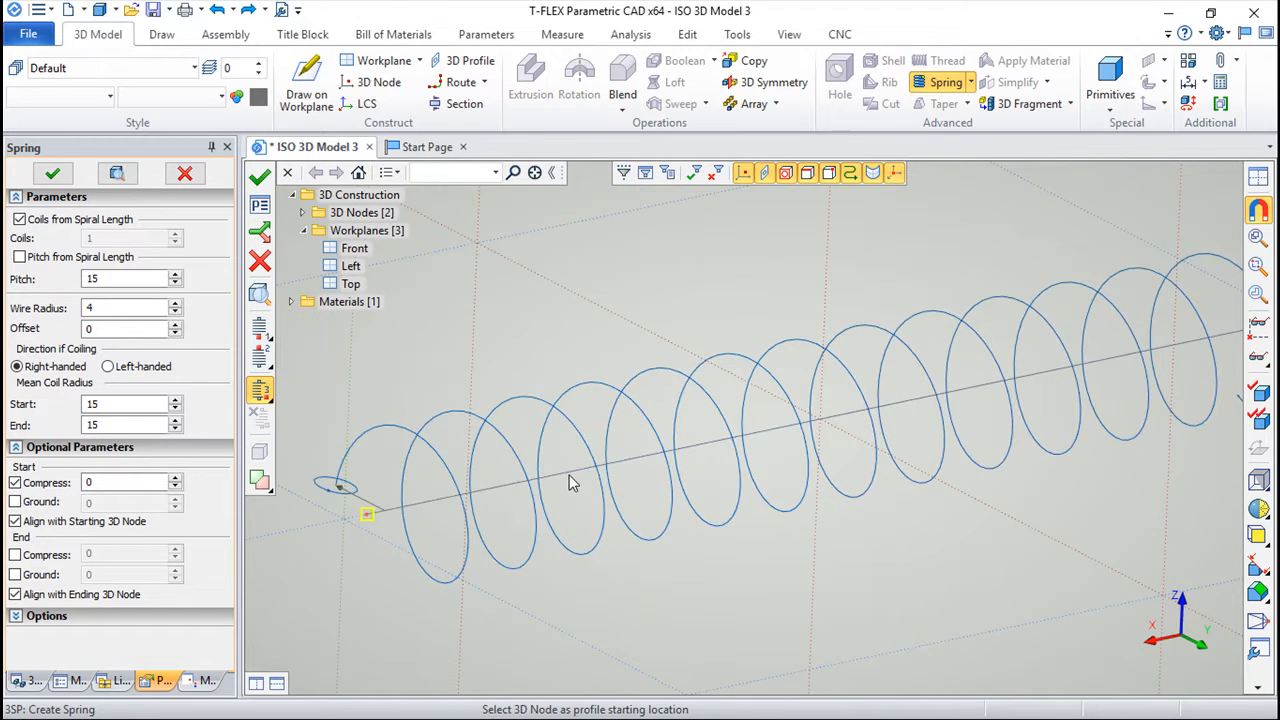
{"action": "scroll", "coordinate": [595, 462], "scroll_direction": "up", "scroll_amount": 3}
{"action": "double_click", "coordinate": [125, 482]}
{"action": "type", "text": "3"}
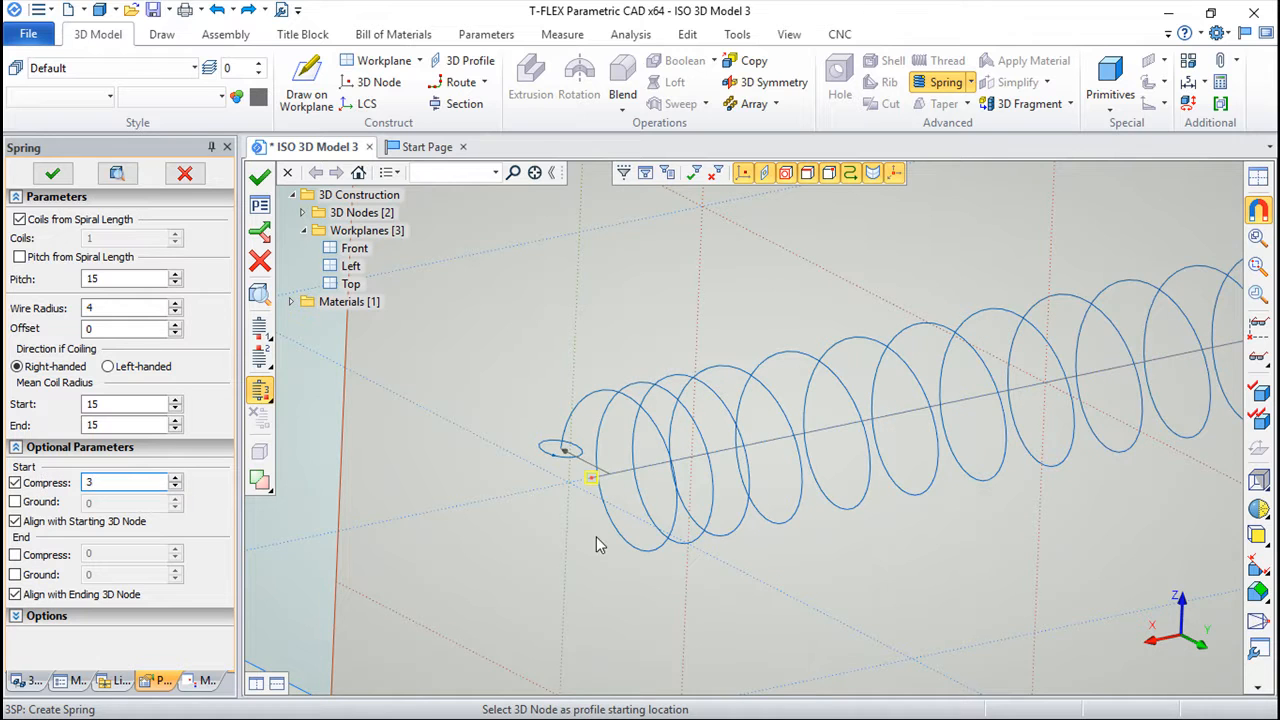
{"action": "right_click_drag", "start_coordinate": [595, 545], "coordinate": [712, 497]}
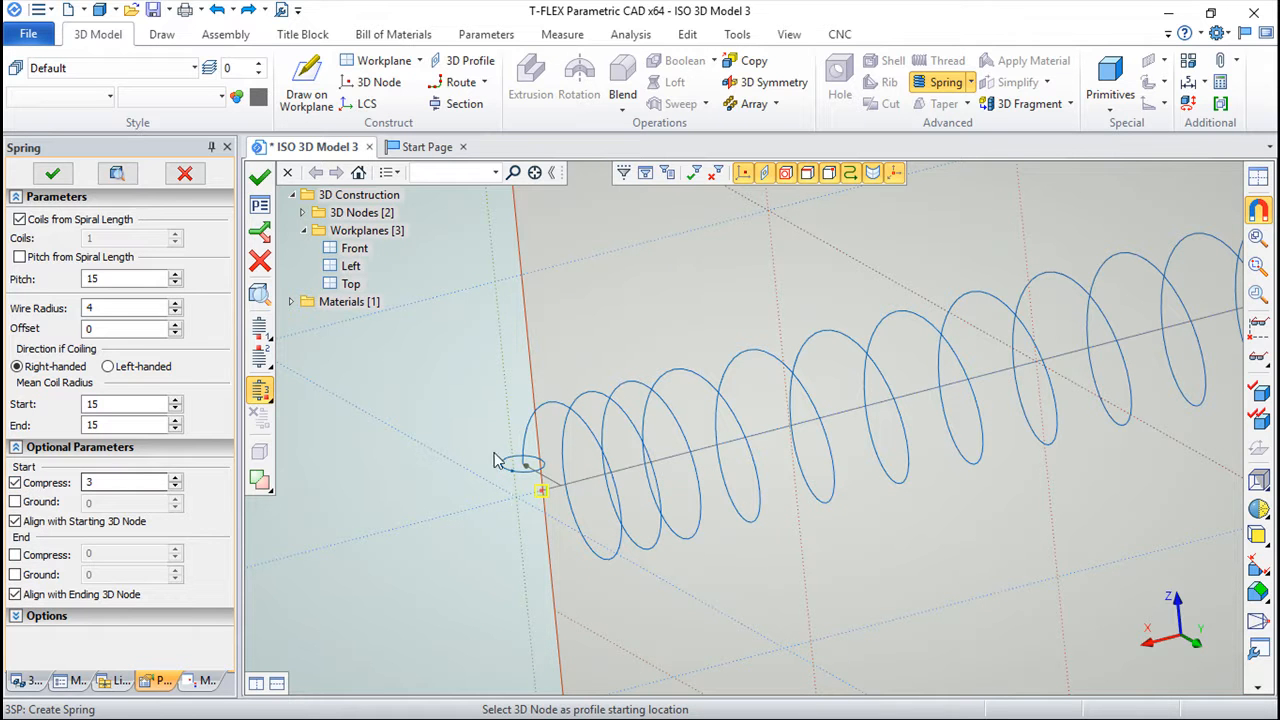
{"action": "right_click_drag", "start_coordinate": [673, 496], "coordinate": [450, 477]}
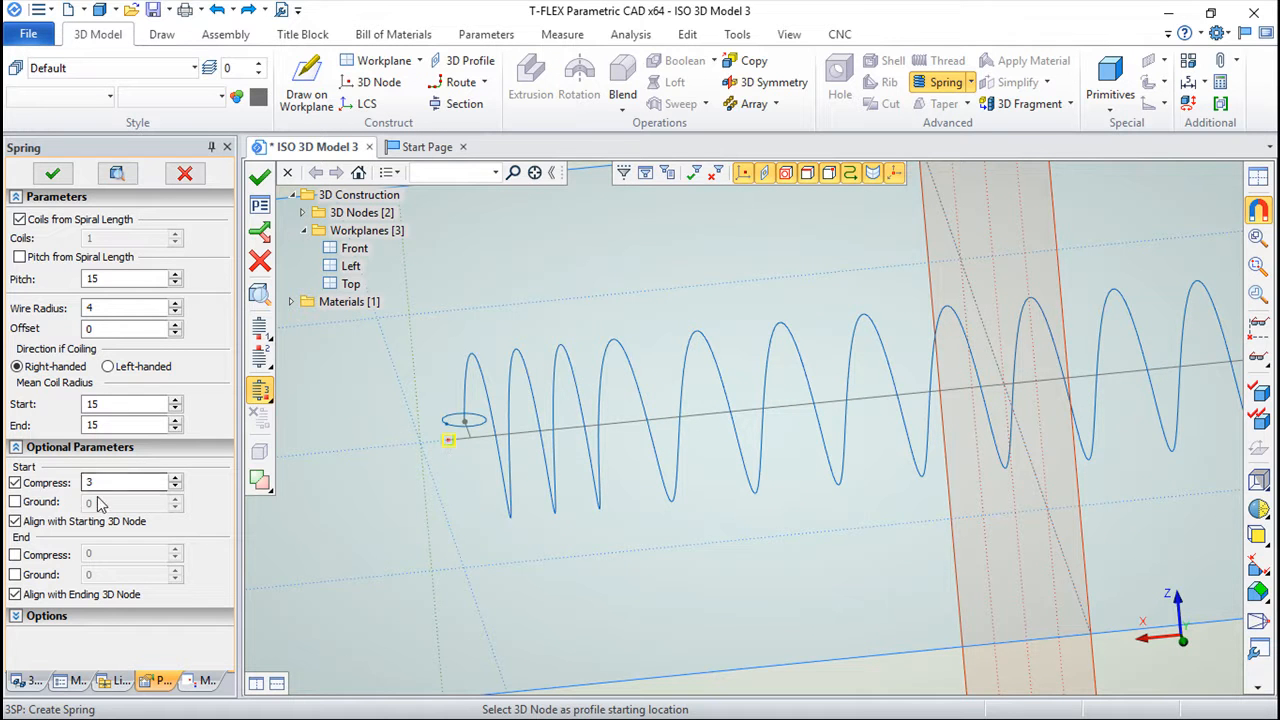
Enable grounding at the spring's start and generate the solid spring, leaving the Spring command.
{"action": "left_click", "coordinate": [15, 502]}
{"action": "double_click", "coordinate": [143, 501]}
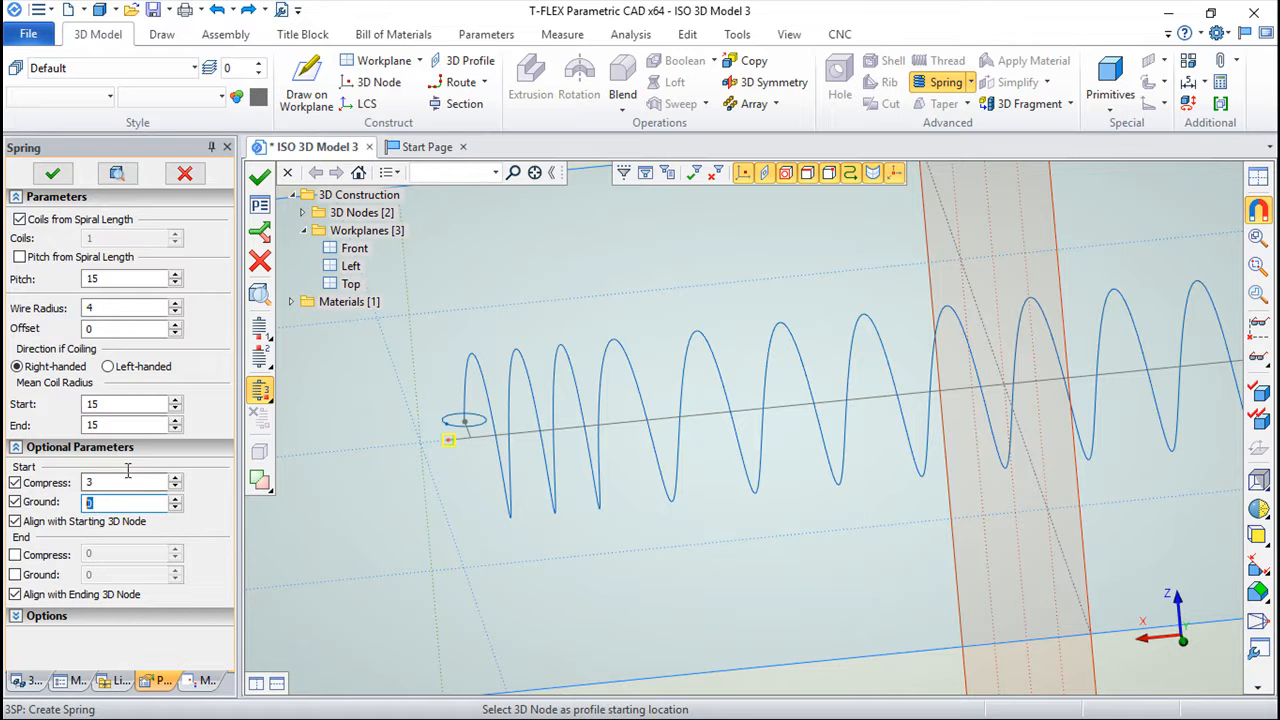
{"action": "left_click", "coordinate": [259, 176]}
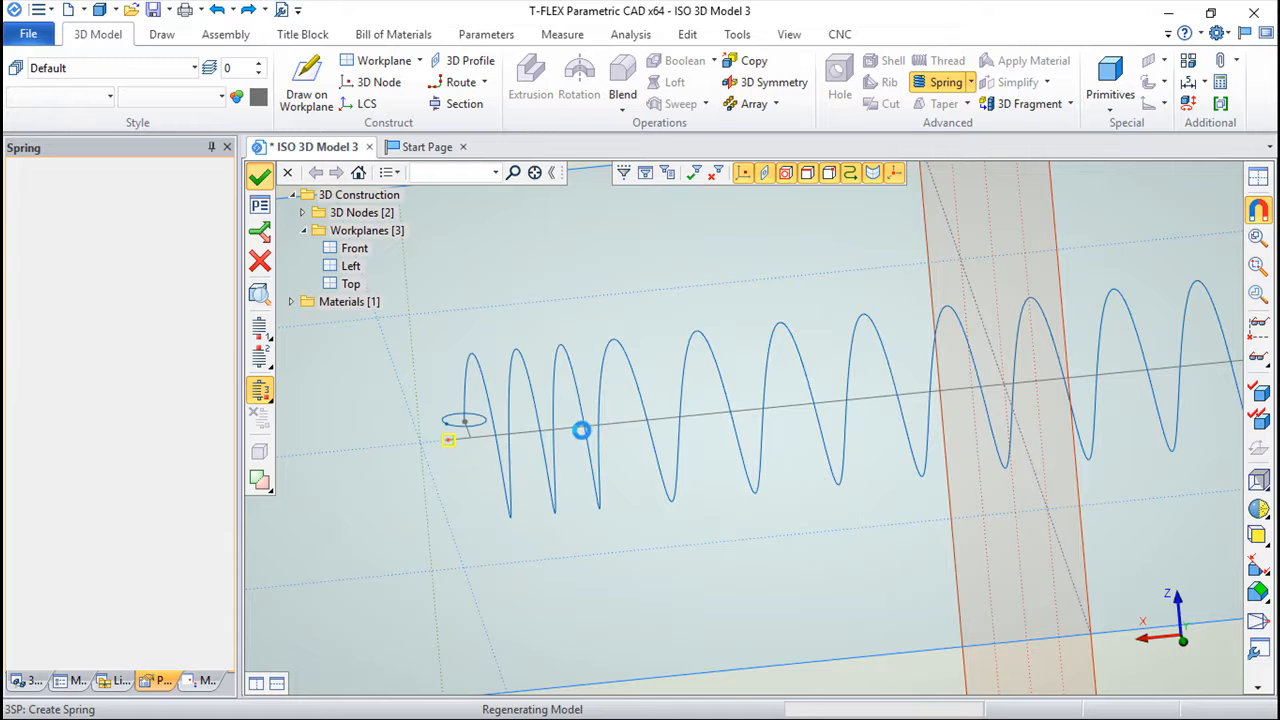
{"action": "left_click_drag", "start_coordinate": [528, 437], "coordinate": [551, 410]}
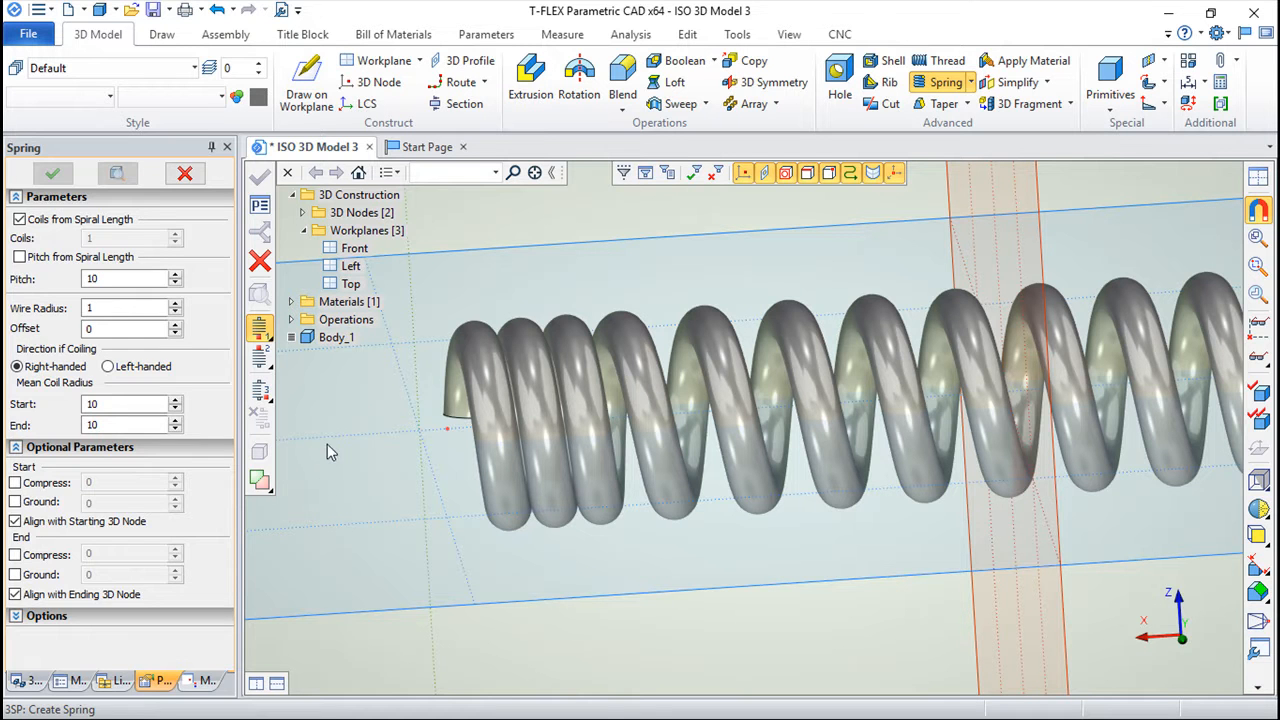
{"action": "key", "text": "Escape"}
Edit the finished spring and set the grounding at its start to 0.5.
{"action": "right_click", "coordinate": [320, 356]}
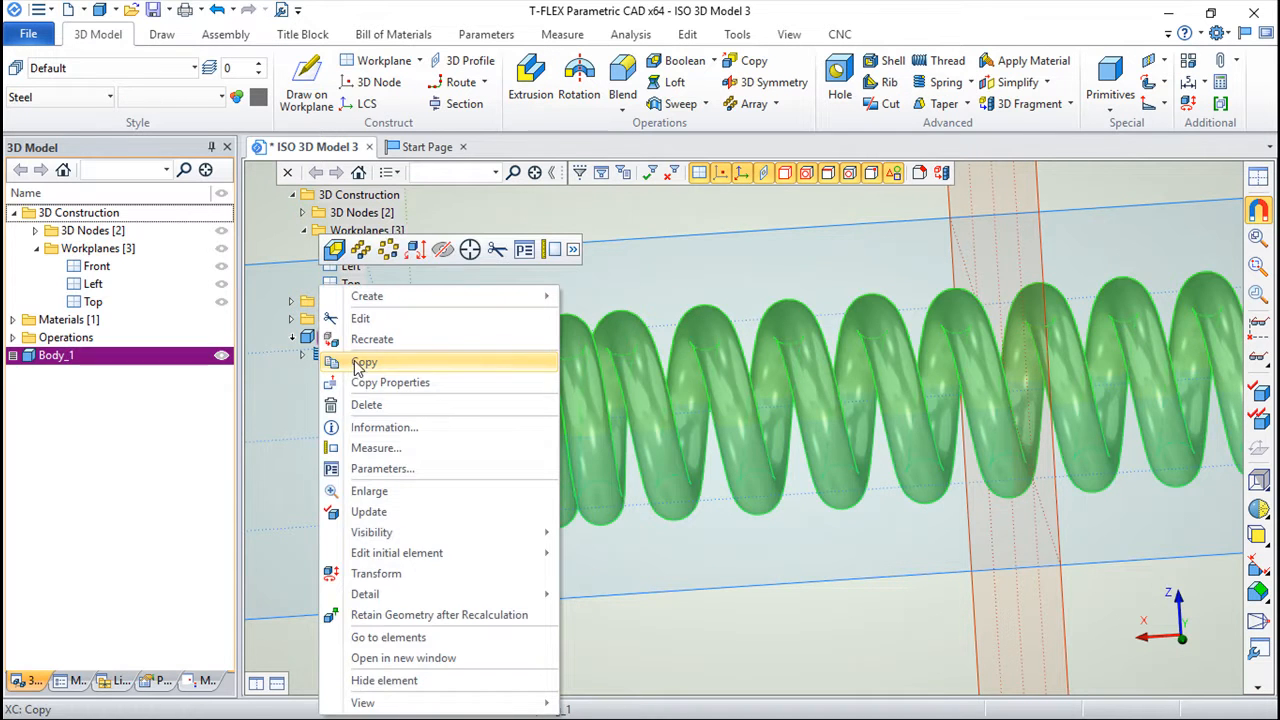
{"action": "left_click", "coordinate": [365, 320]}
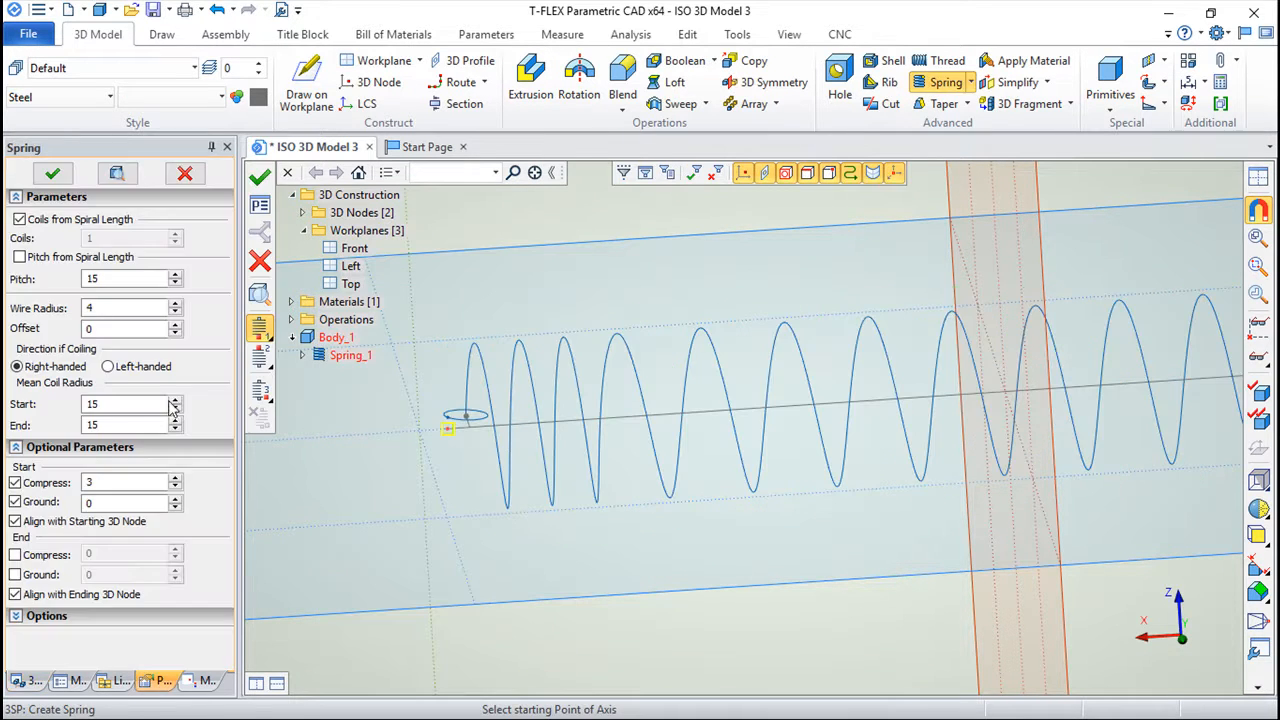
{"action": "key", "text": "Tab"}
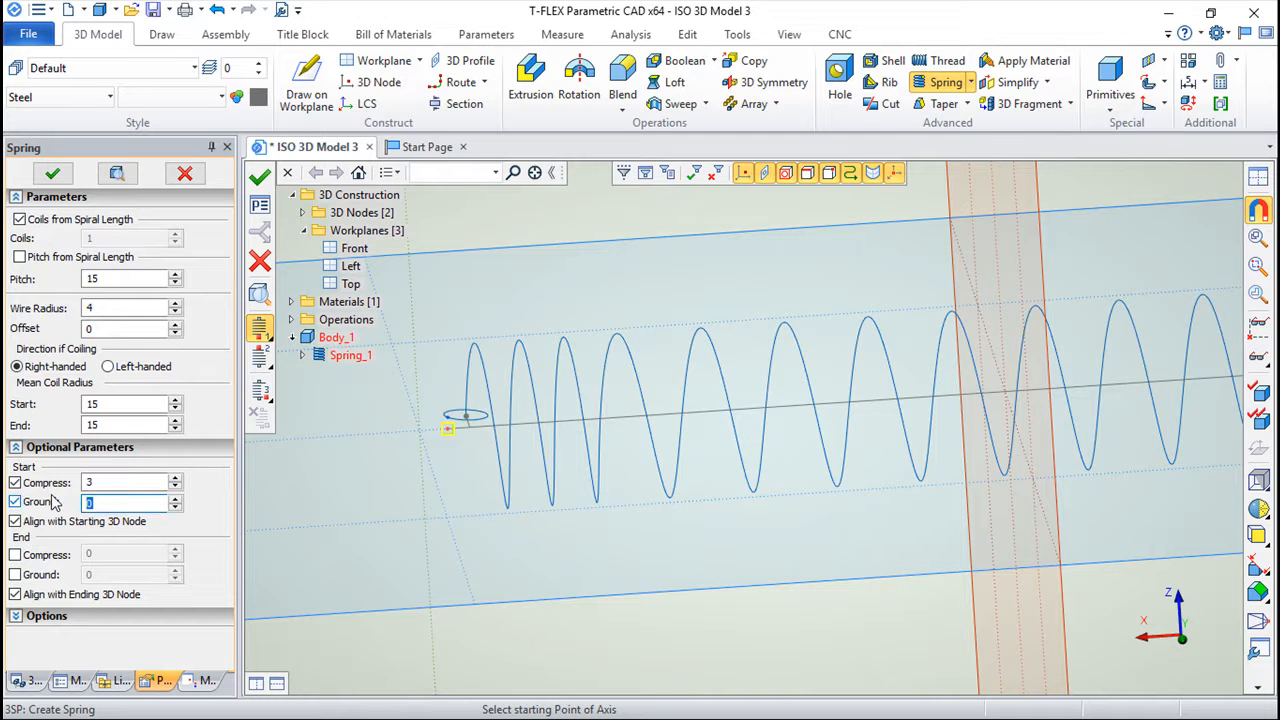
{"action": "type", "text": ".5"}
{"action": "left_click", "coordinate": [259, 176]}
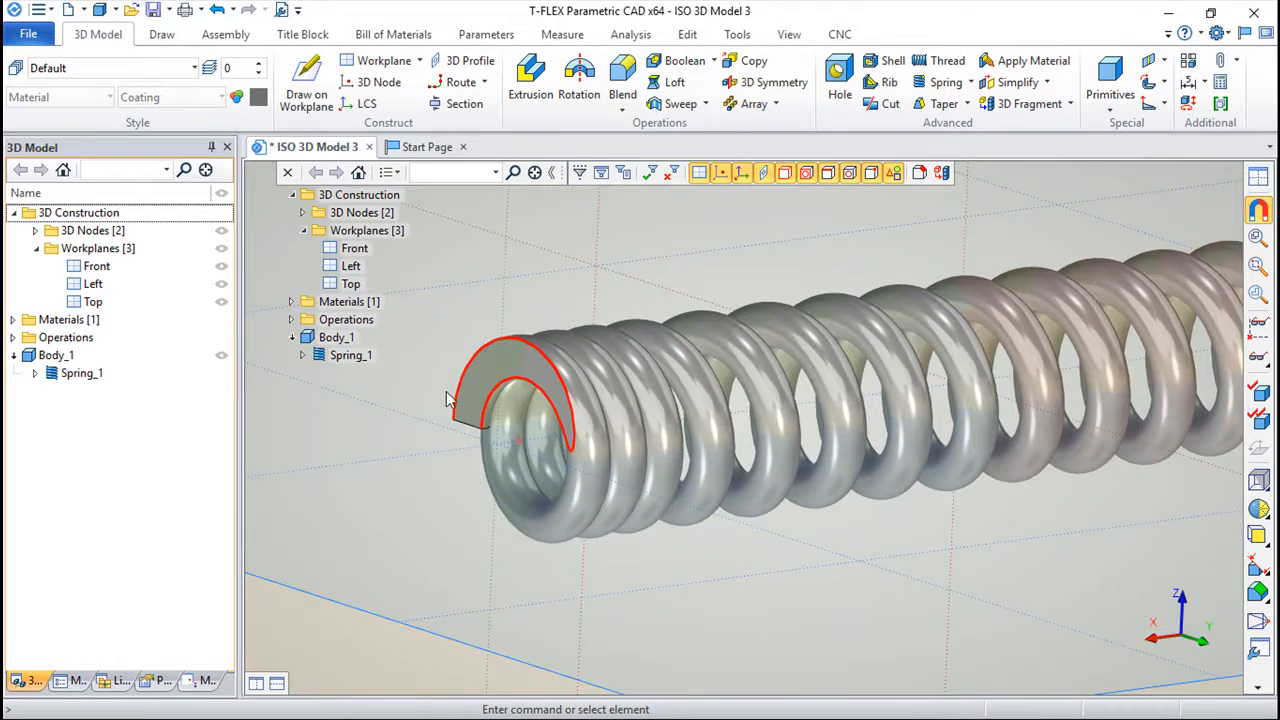
Examine the spring's ground start, compressed coils and opposite end from several angles.
{"action": "left_click_drag", "start_coordinate": [446, 394], "coordinate": [386, 446]}
{"action": "mouse_move", "coordinate": [470, 447]}
{"action": "left_mouse_down"}
{"action": "mouse_move", "coordinate": [437, 417]}
{"action": "mouse_move", "coordinate": [489, 408]}
{"action": "mouse_move", "coordinate": [540, 445]}
{"action": "mouse_move", "coordinate": [600, 450]}
{"action": "mouse_move", "coordinate": [357, 400]}
{"action": "mouse_move", "coordinate": [540, 440]}
{"action": "mouse_move", "coordinate": [497, 399]}
{"action": "mouse_move", "coordinate": [527, 455]}
{"action": "left_mouse_up"}
{"action": "scroll", "coordinate": [608, 458], "scroll_direction": "down", "scroll_amount": 4}
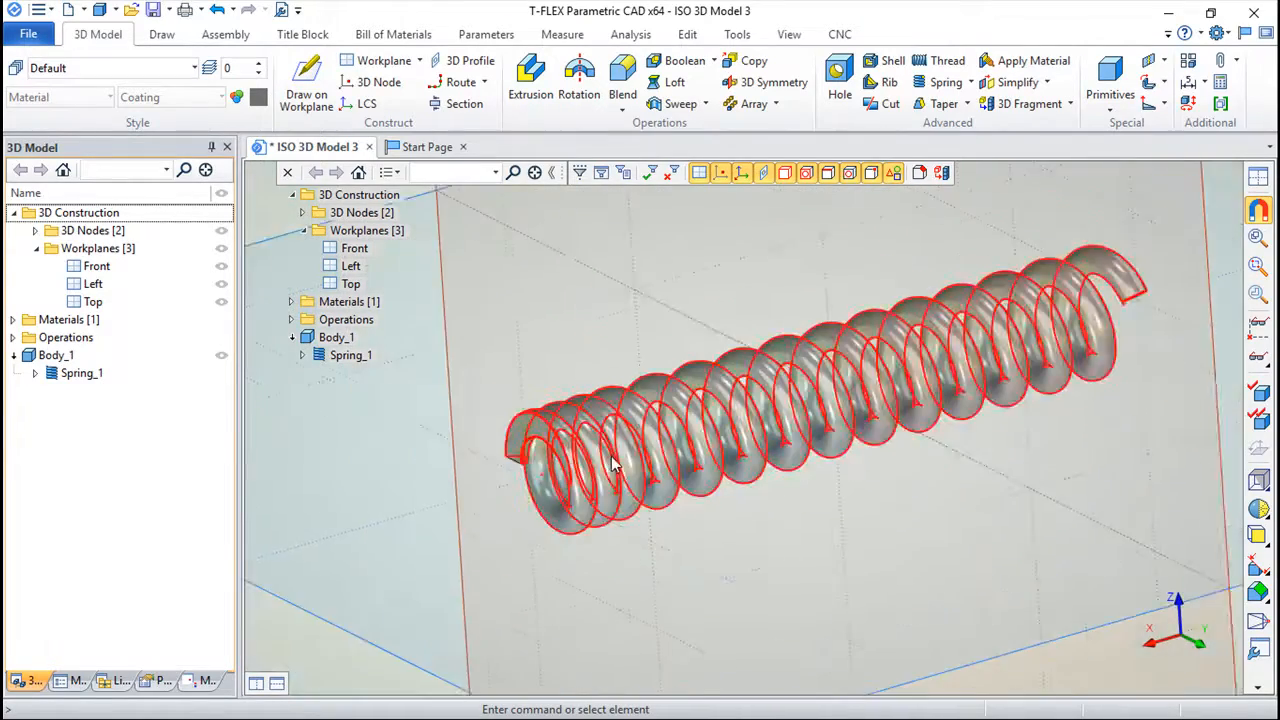
{"action": "left_click_drag", "start_coordinate": [812, 457], "coordinate": [707, 518]}
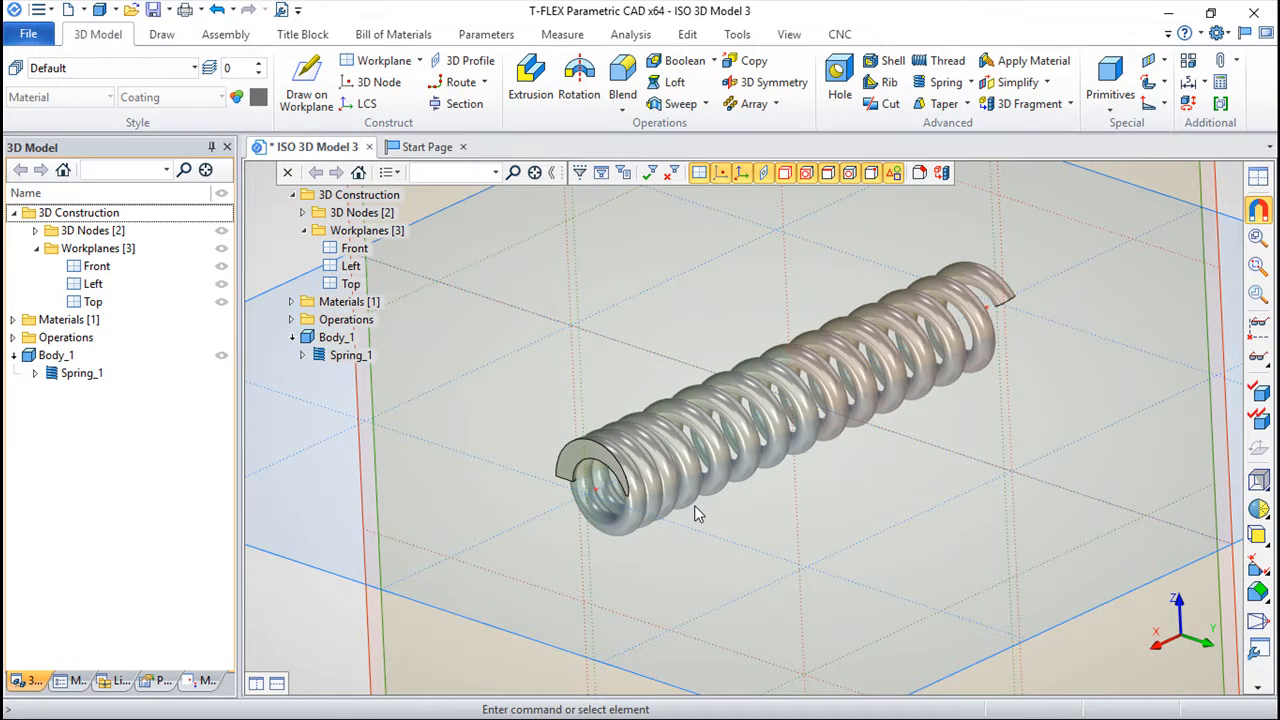
{"action": "left_click_drag", "start_coordinate": [805, 523], "coordinate": [612, 527]}
{"action": "left_click_drag", "start_coordinate": [1018, 398], "coordinate": [848, 372]}
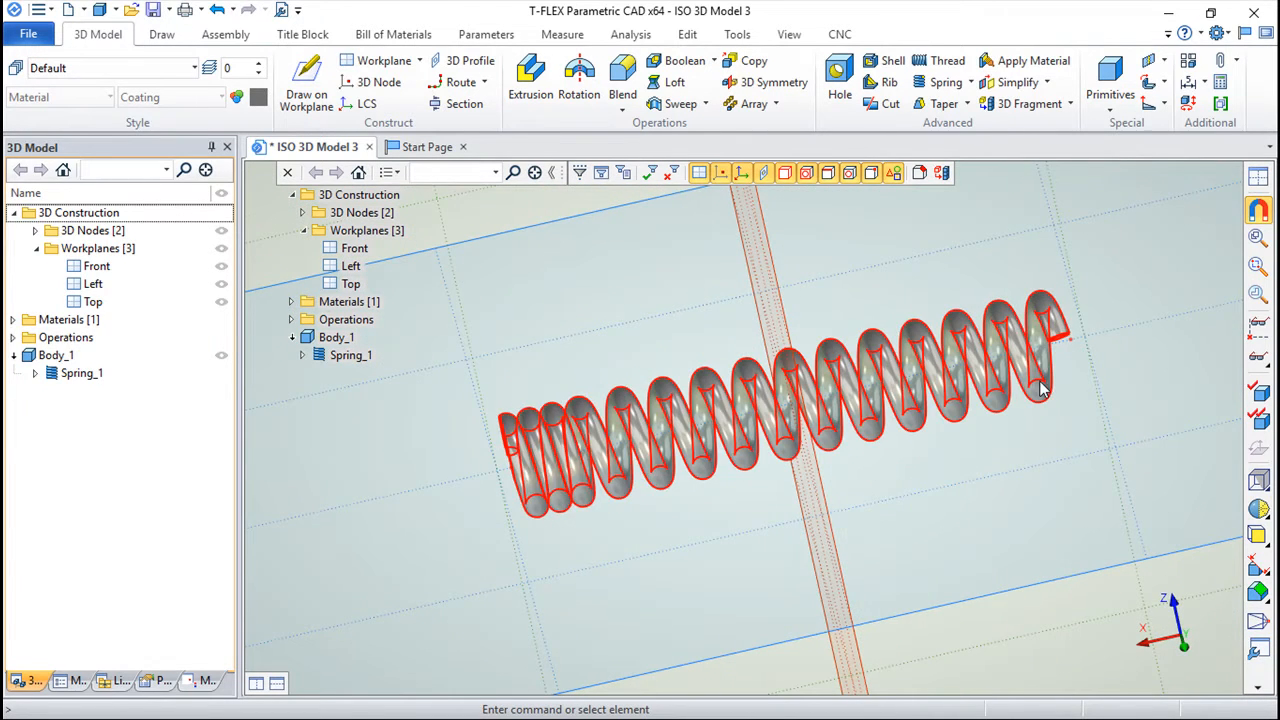